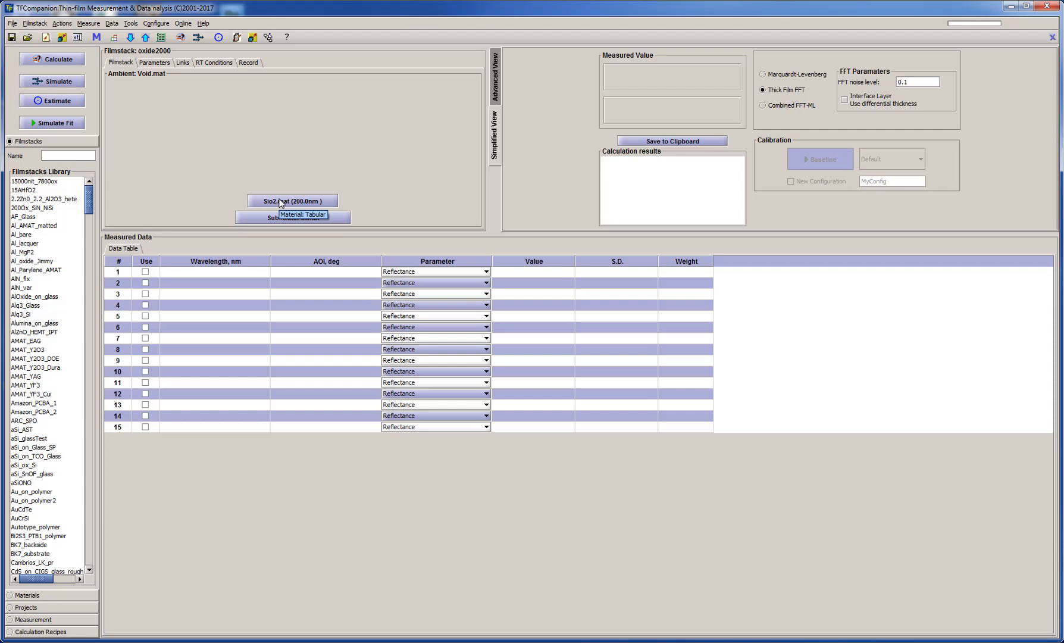
# - Open the Sio2.mat layer and create a new Tauc-Lorentz oscillator material for it named SiON_test.tlo
pyautogui.click(281, 202)
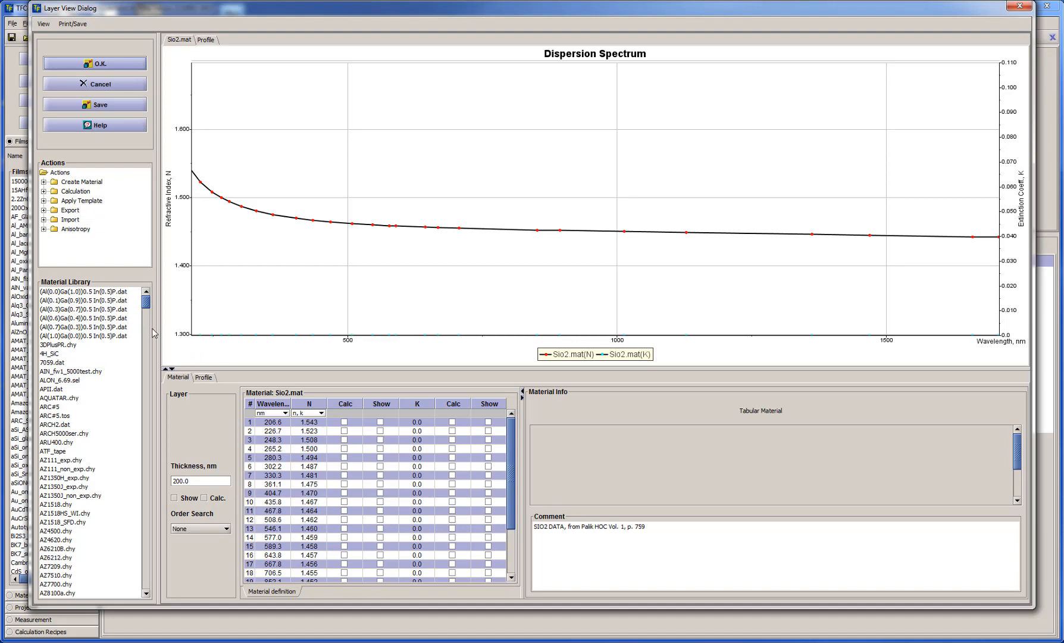
pyautogui.click(44, 183)
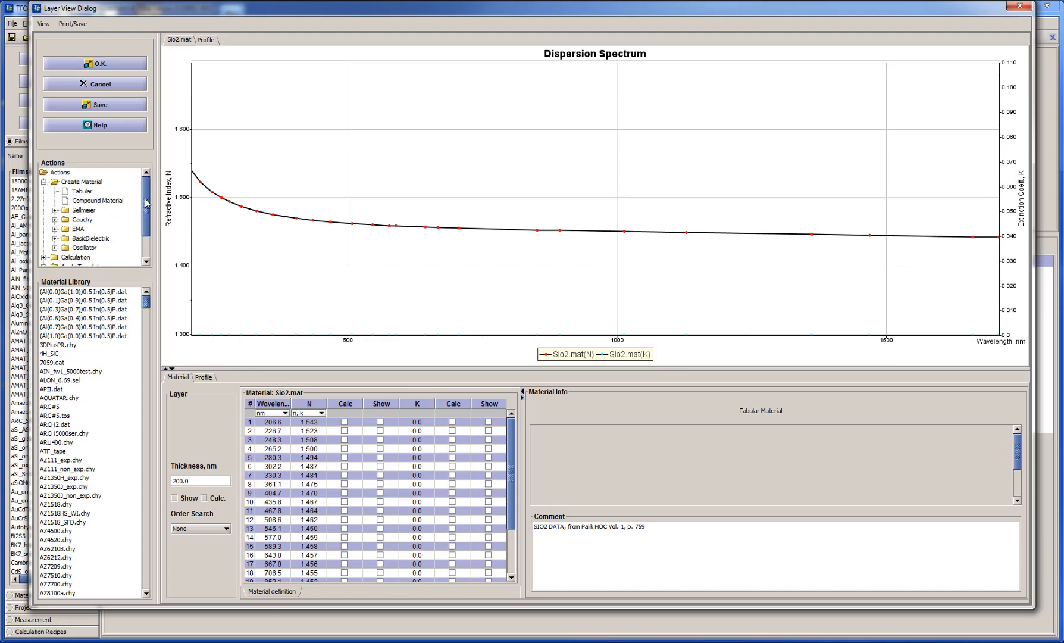
pyautogui.scroll(-1, 147, 208)
pyautogui.moveTo(147, 206); pyautogui.dragTo(147, 217)
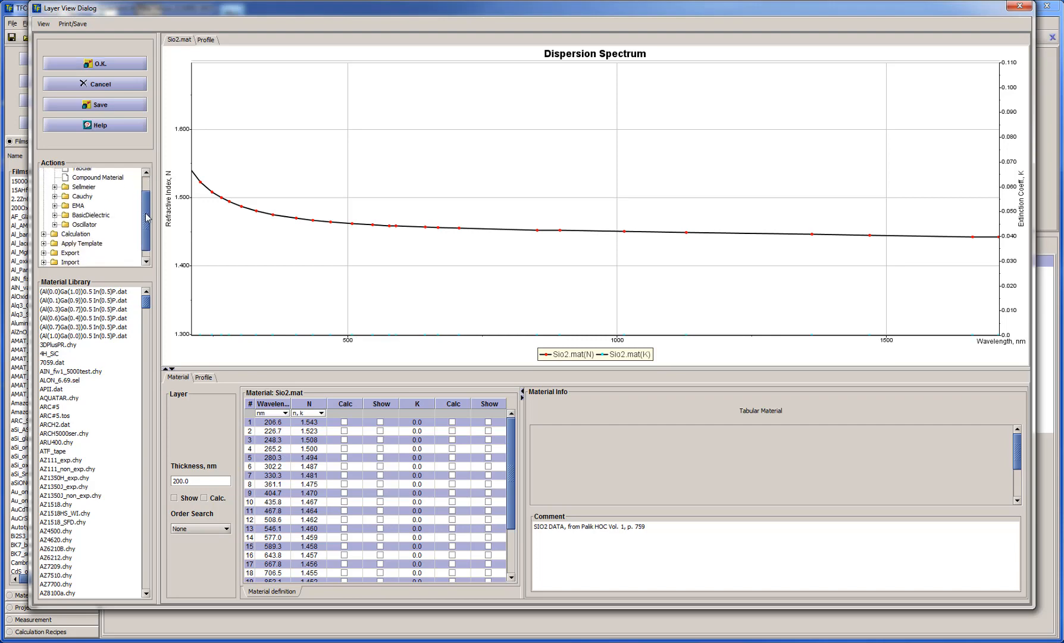
pyautogui.click(55, 224)
pyautogui.scroll(-2, 147, 210)
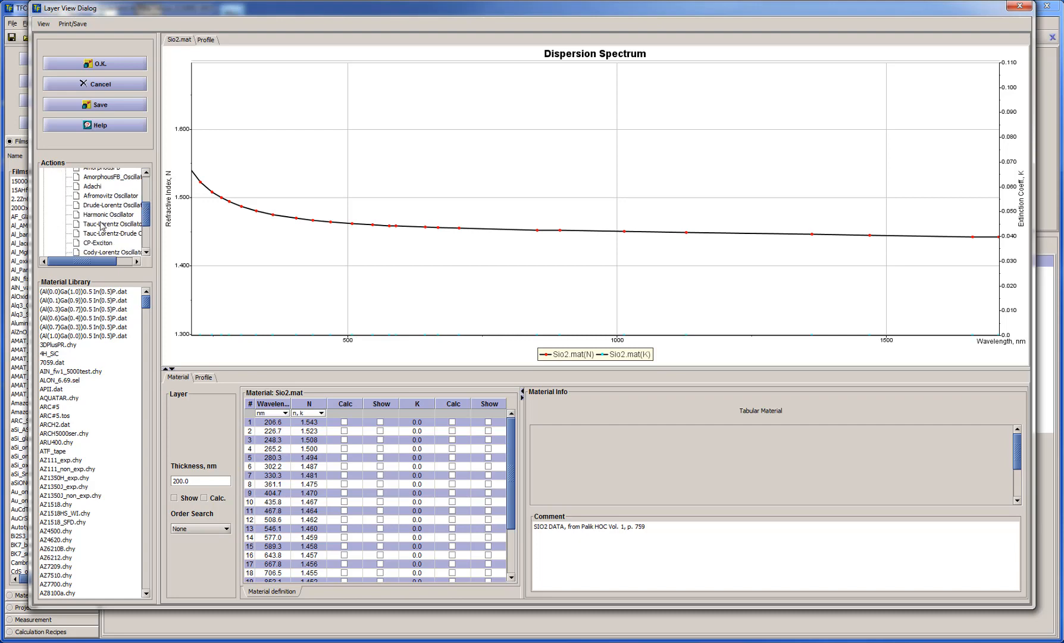
pyautogui.doubleClick(101, 225)
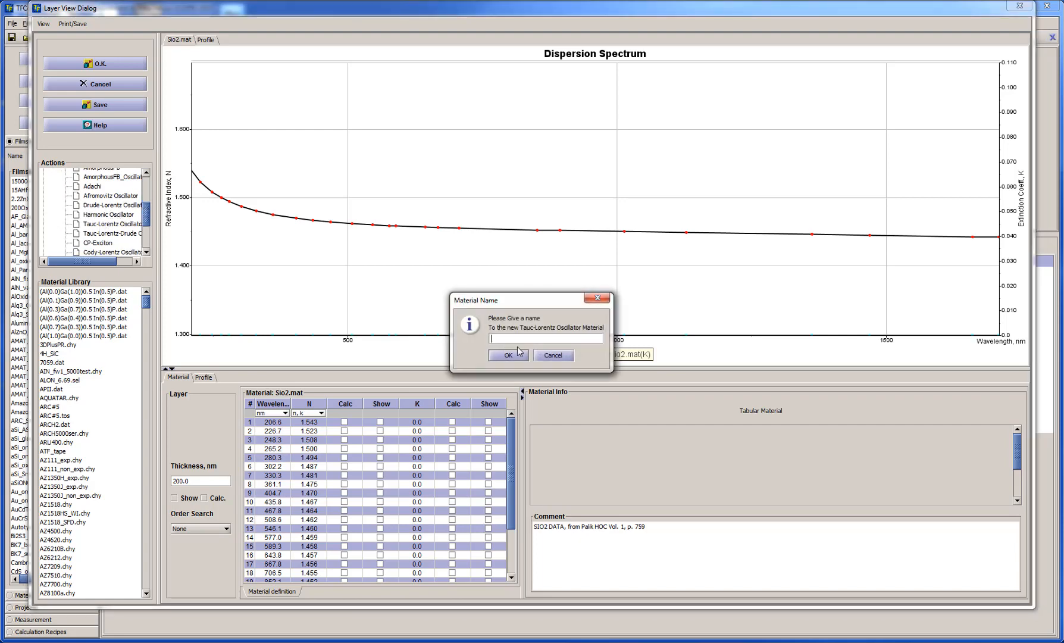
pyautogui.write('SiOn=')
pyautogui.press('BackSpace')
pyautogui.press('BackSpace')
pyautogui.write('N_test.tlo')
pyautogui.click(511, 357)
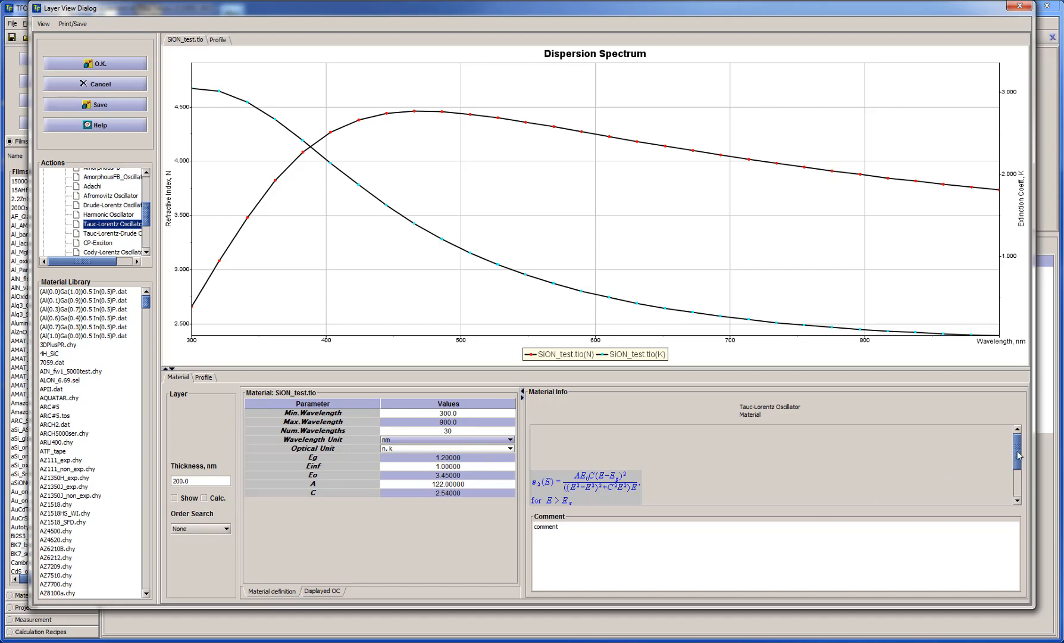
# - Set the material's wavelength range to a minimum of 200 nm and a maximum of 1000 nm
pyautogui.moveTo(1019, 456); pyautogui.dragTo(1020, 466)
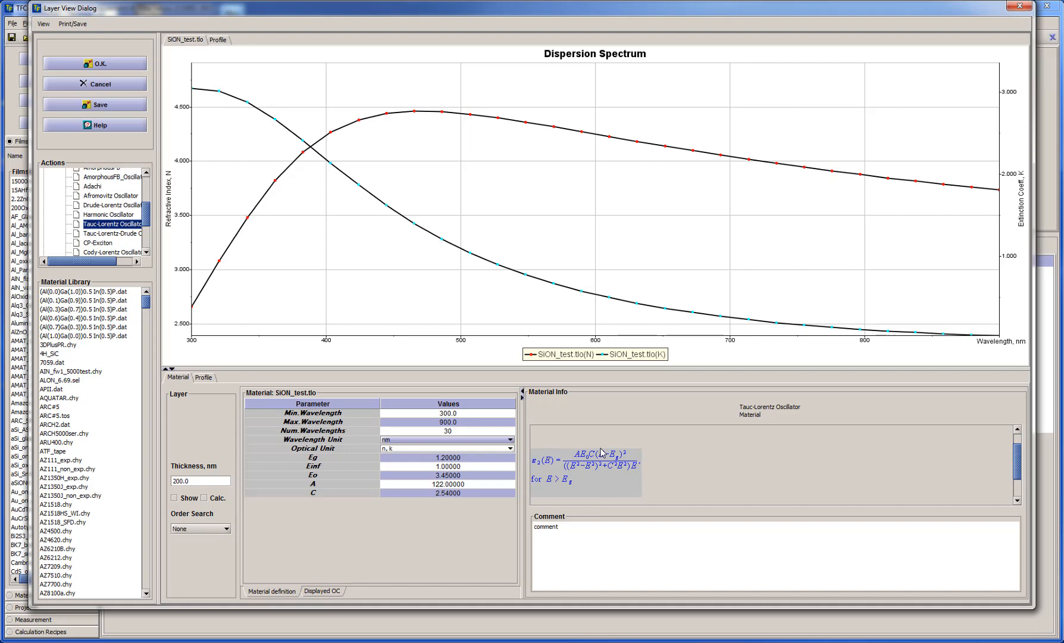
pyautogui.doubleClick(444, 413)
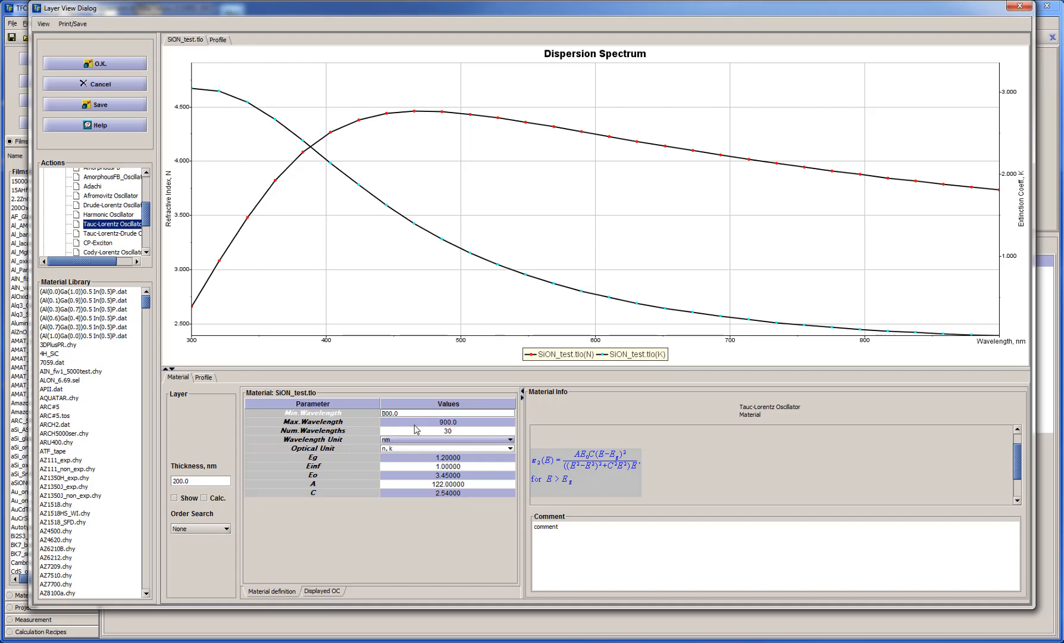
pyautogui.press('Delete')
pyautogui.write('2')
pyautogui.press('Return')
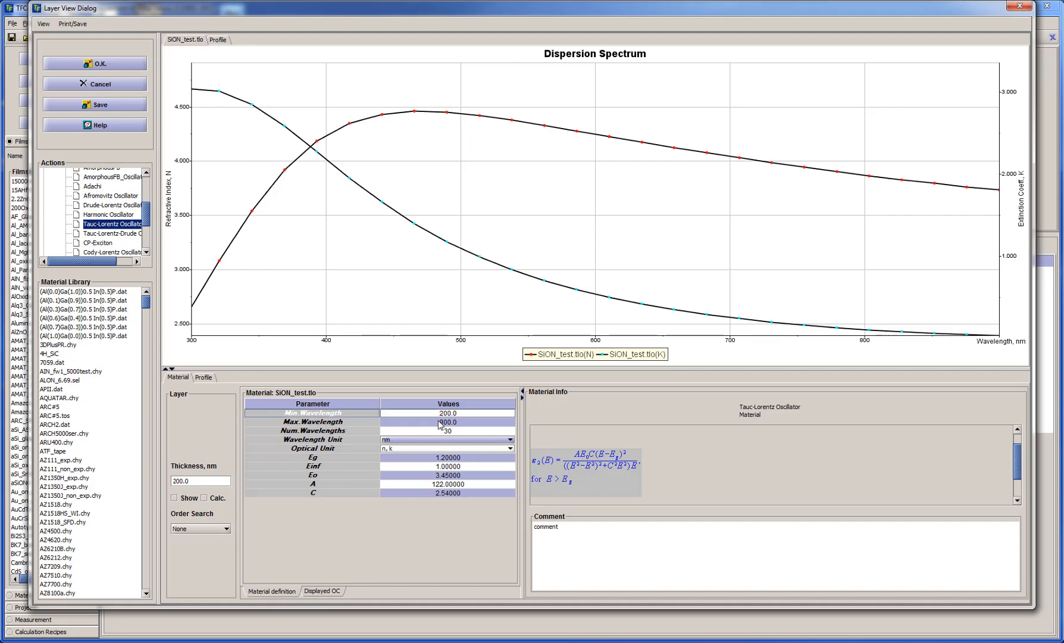
pyautogui.click(440, 421)
pyautogui.doubleClick(440, 423)
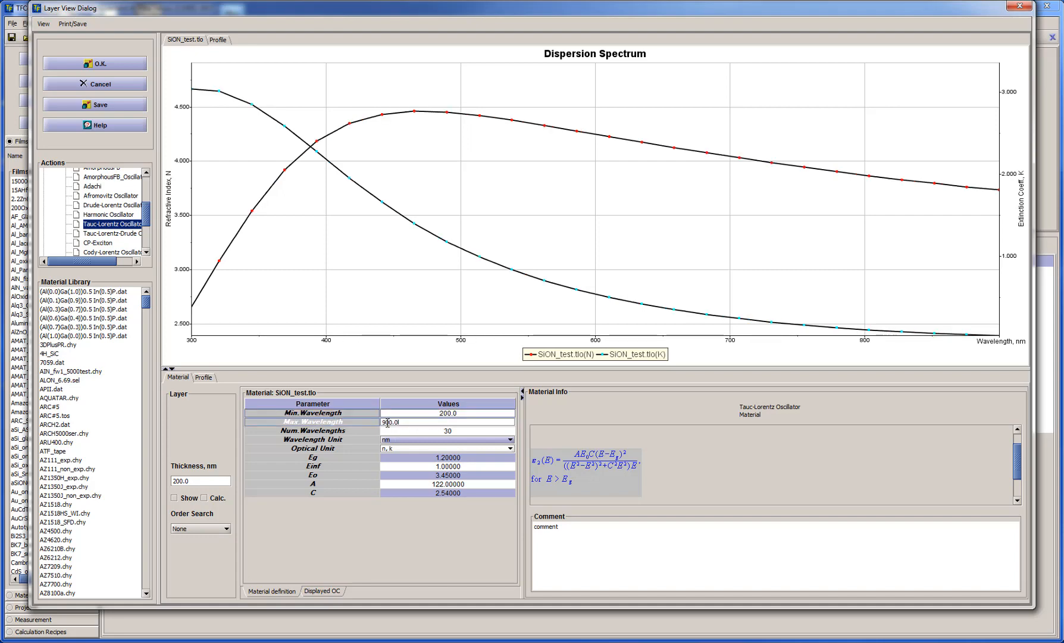
pyautogui.click(384, 422)
pyautogui.press('Delete')
pyautogui.write('10')
pyautogui.press('Return')
# - Set the material's number of wavelengths to 100
pyautogui.doubleClick(459, 430)
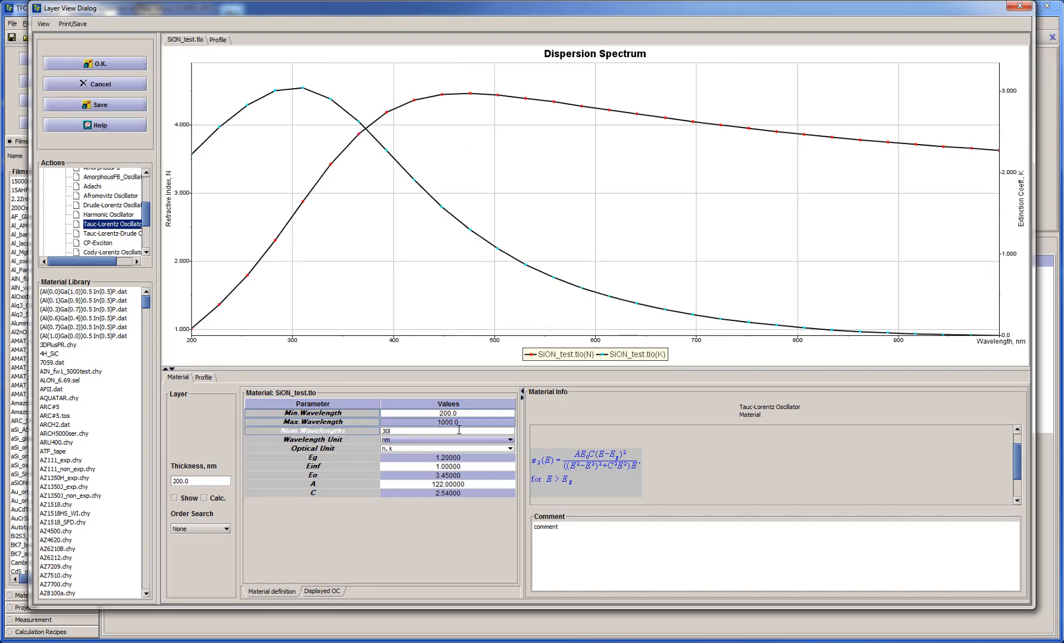
pyautogui.press('BackSpace')
pyautogui.press('BackSpace')
pyautogui.write('100')
pyautogui.press('Return')
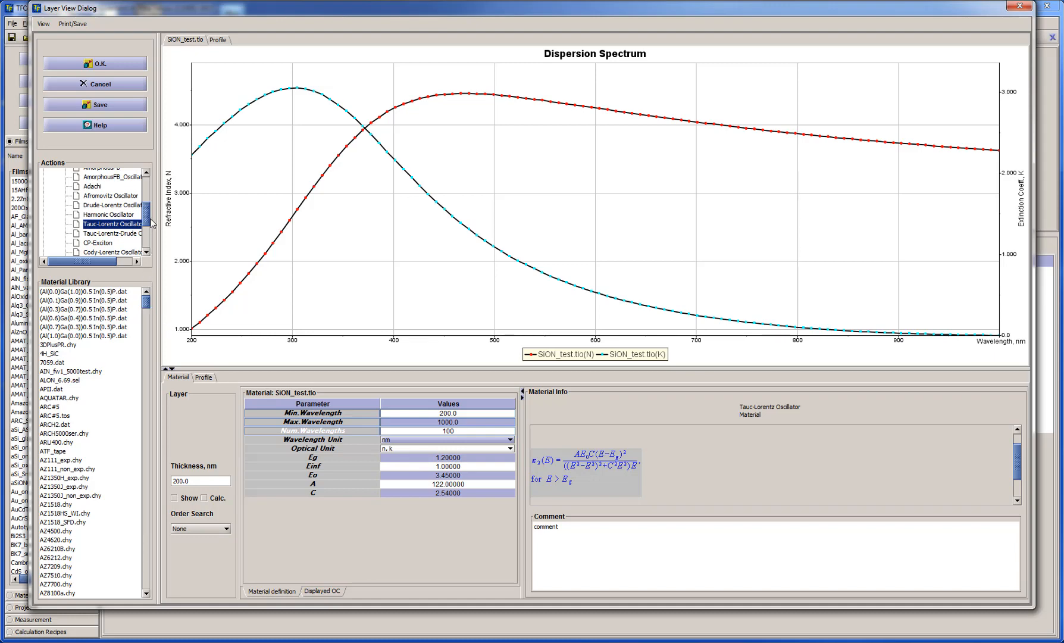
# - Show the calculation parameters and enable calculation of Eg, Einf, Eo, A and C
pyautogui.scroll(-2, 147, 238)
pyautogui.scroll(-2, 147, 238)
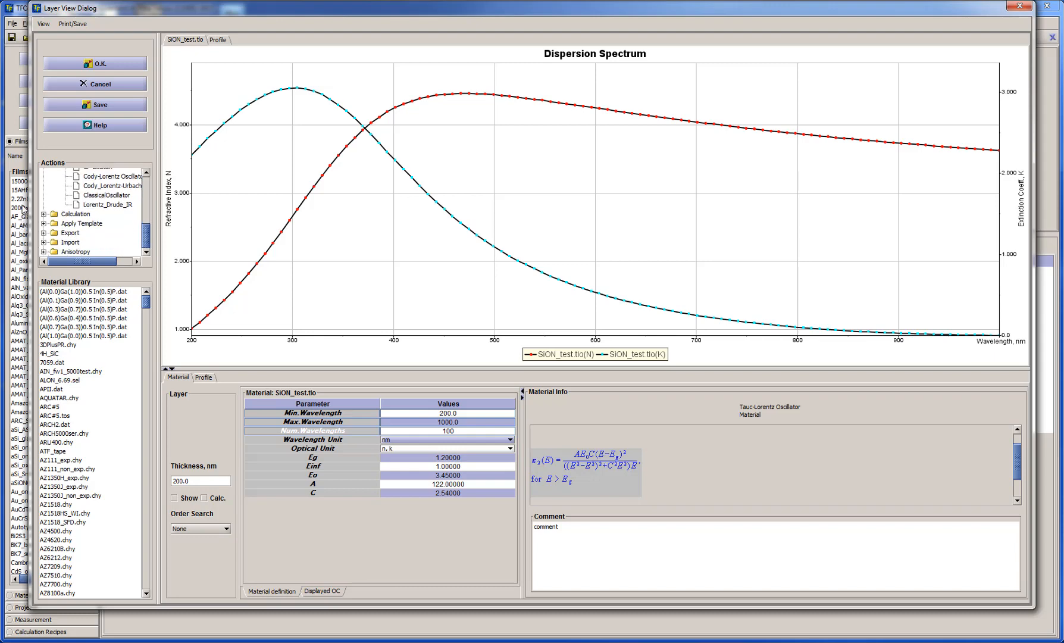
pyautogui.click(44, 214)
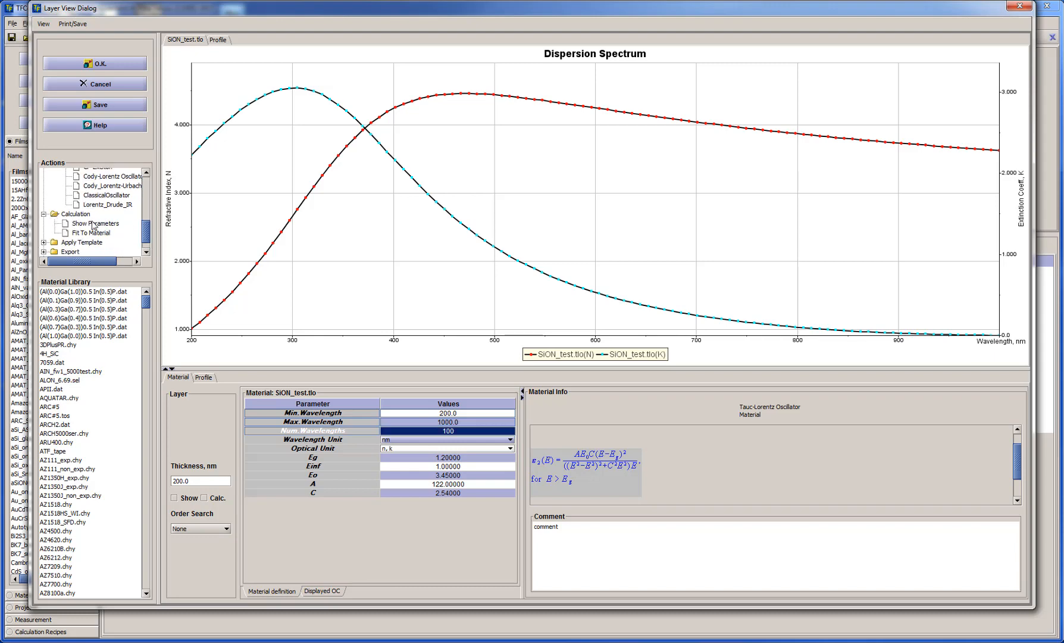
pyautogui.doubleClick(91, 223)
pyautogui.click(412, 457)
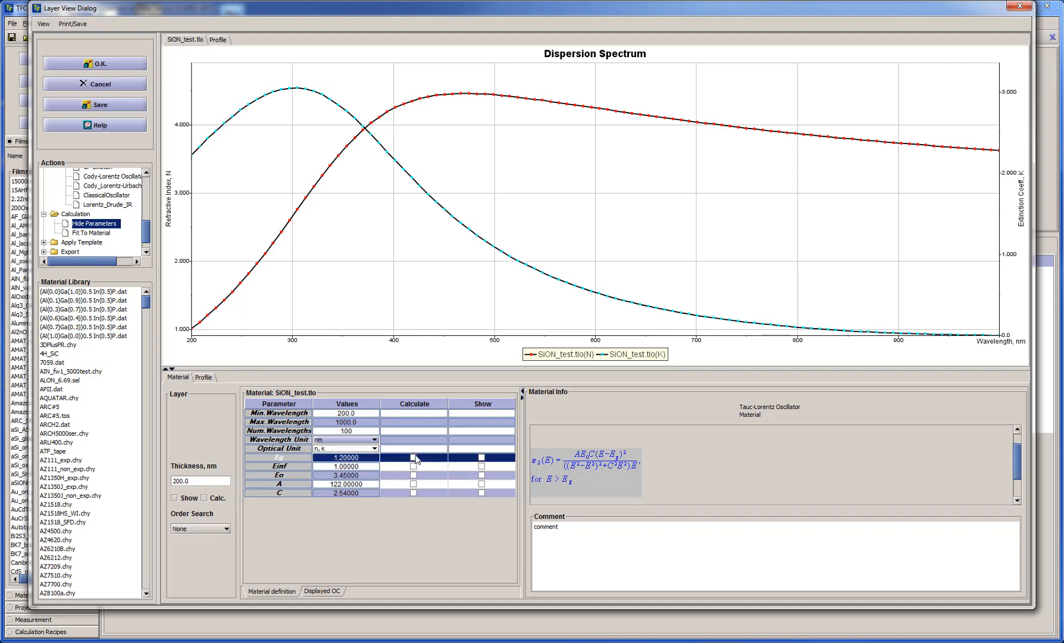
pyautogui.click(413, 467)
pyautogui.click(414, 474)
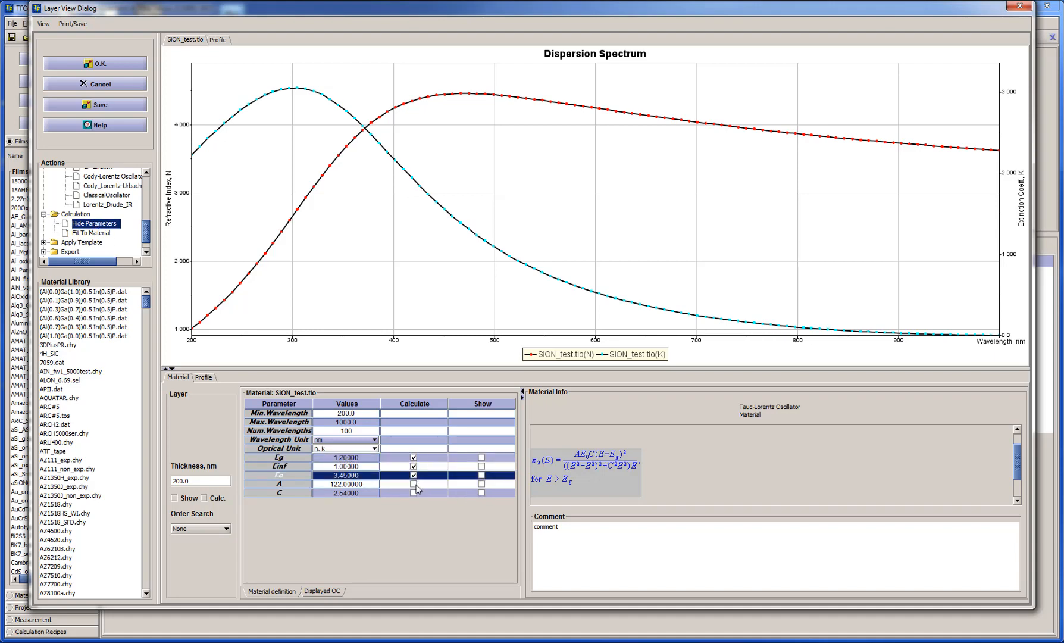
pyautogui.click(413, 484)
pyautogui.click(413, 493)
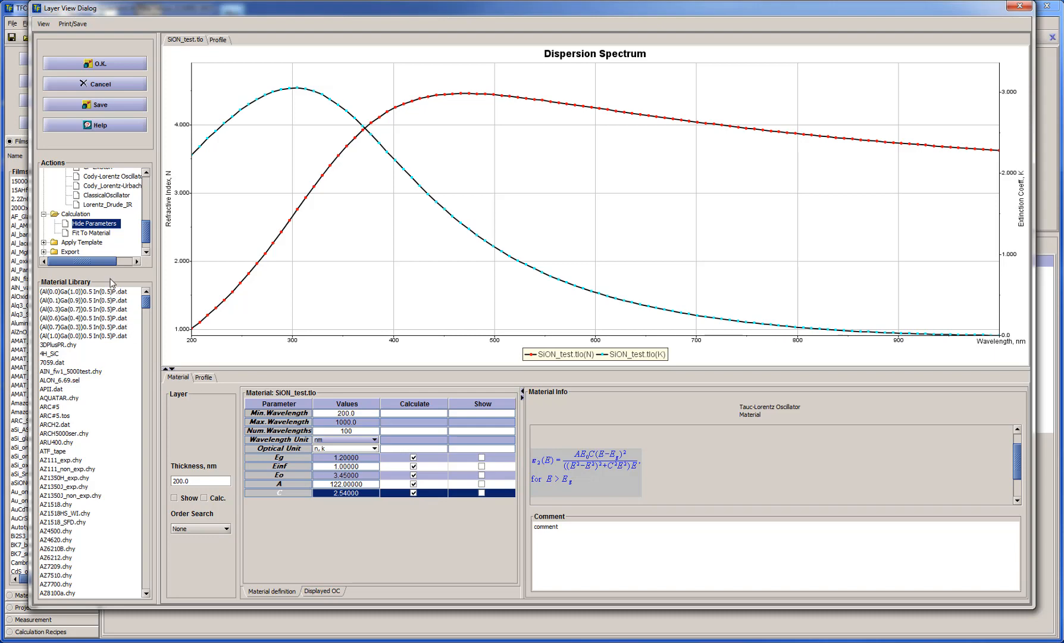
# - Fit the SiON_test.tlo dispersion to the target material Si3n4.mat
pyautogui.doubleClick(88, 233)
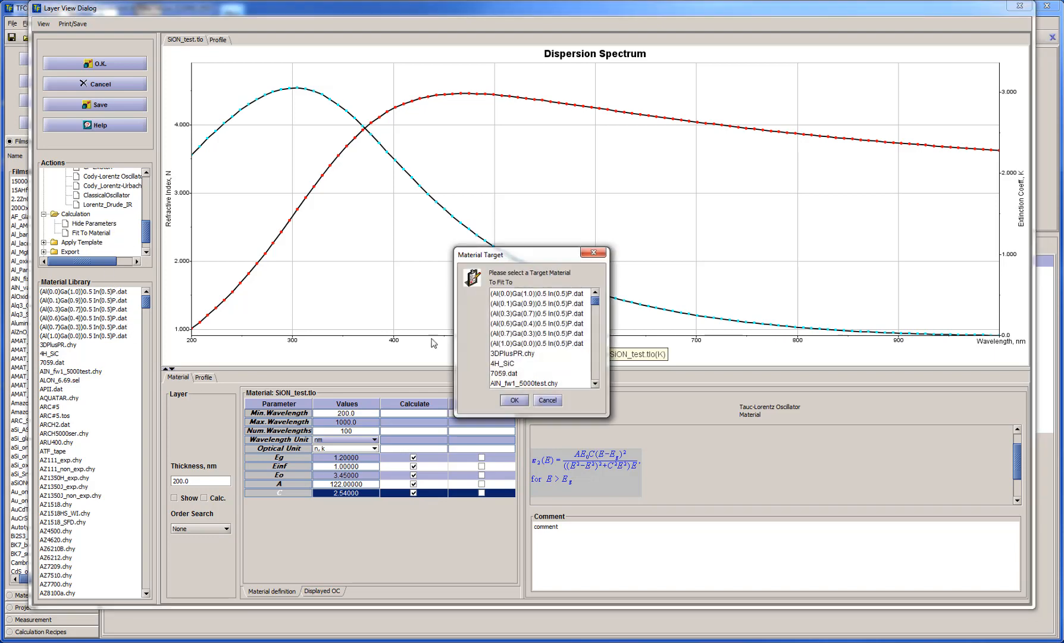
pyautogui.moveTo(595, 303); pyautogui.dragTo(595, 360)
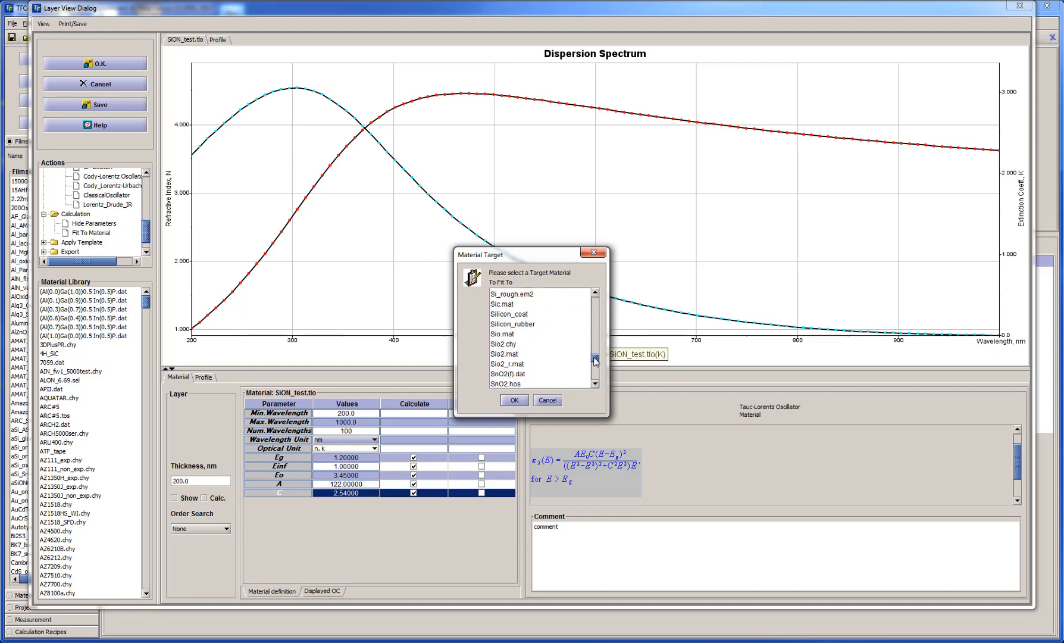
pyautogui.scroll(-4, 569, 364)
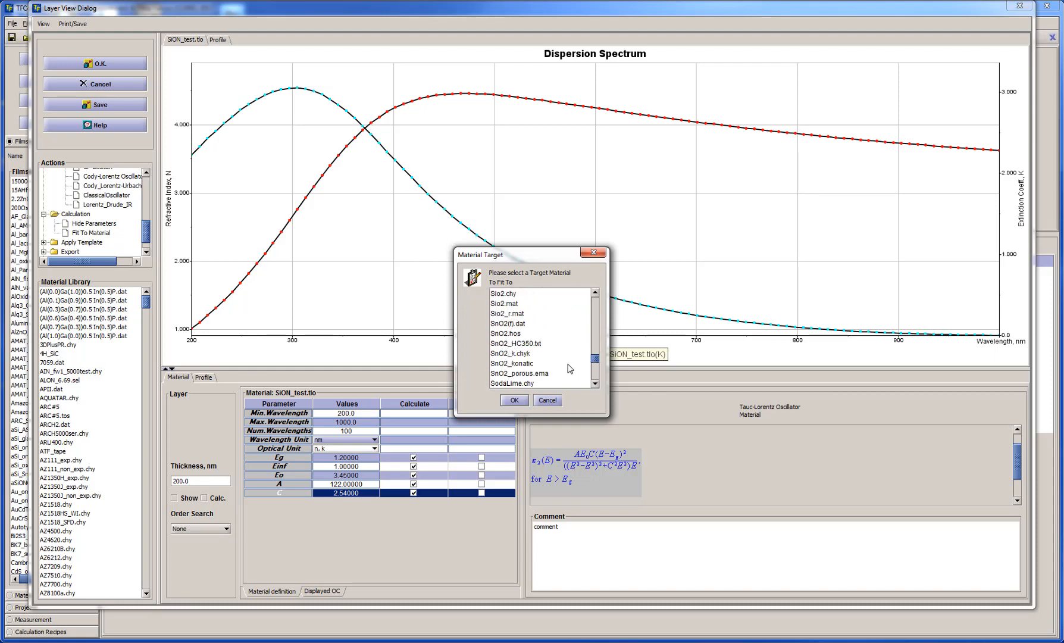
pyautogui.scroll(5, 569, 368)
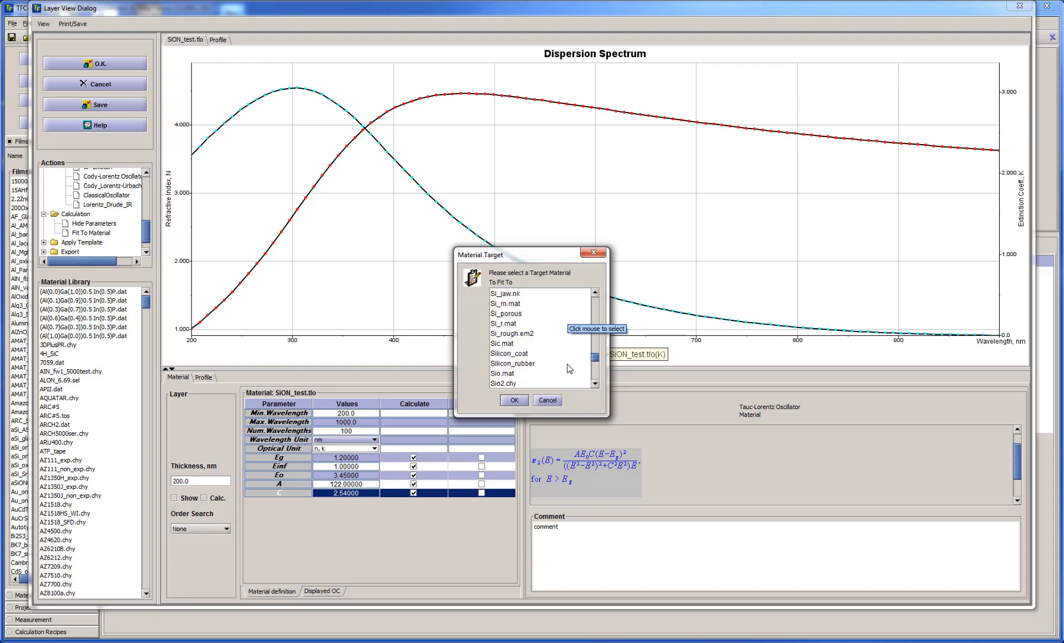
pyautogui.scroll(5, 569, 368)
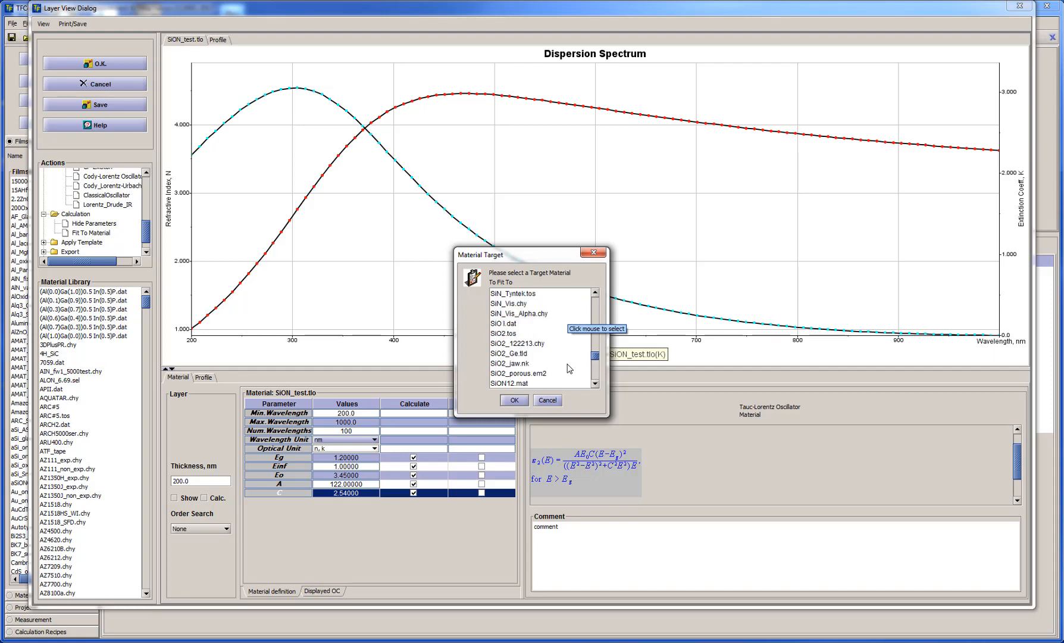
pyautogui.scroll(3, 570, 368)
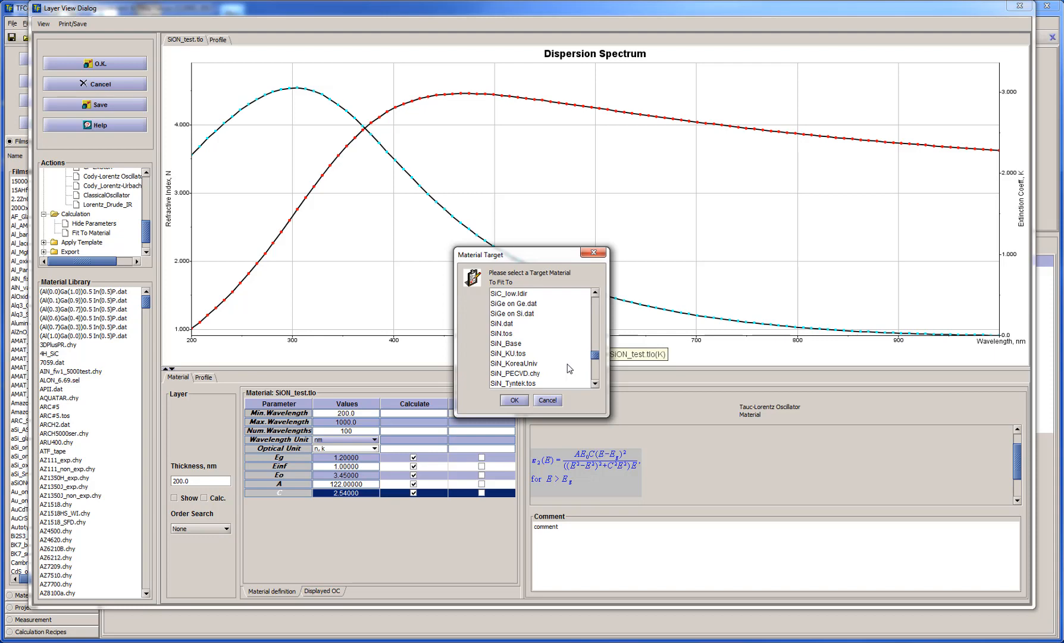
pyautogui.scroll(3, 569, 368)
pyautogui.scroll(6, 569, 368)
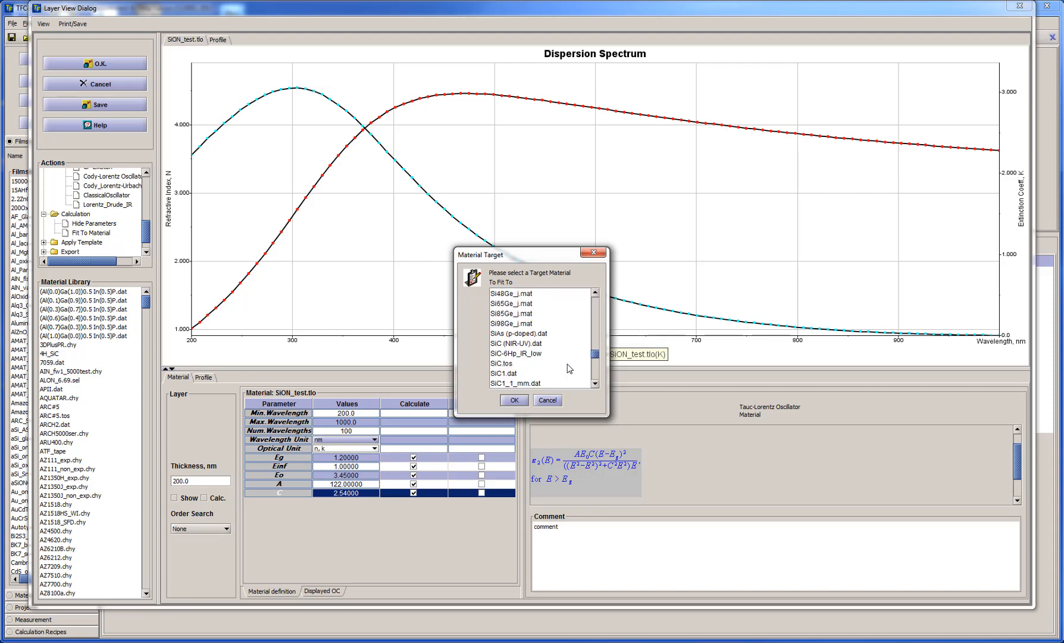
pyautogui.click(503, 304)
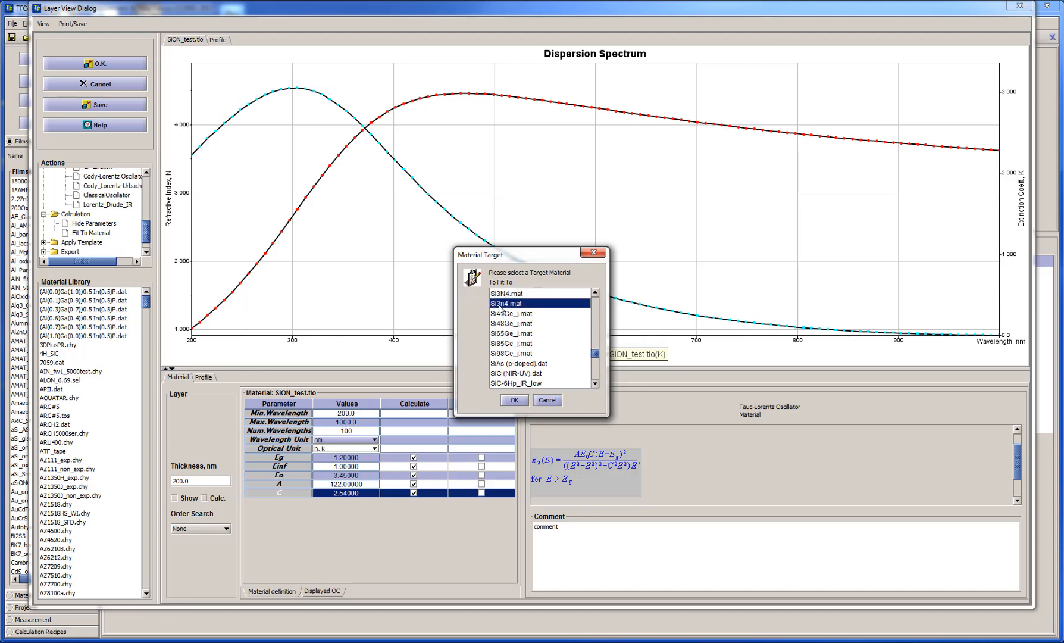
pyautogui.click(520, 405)
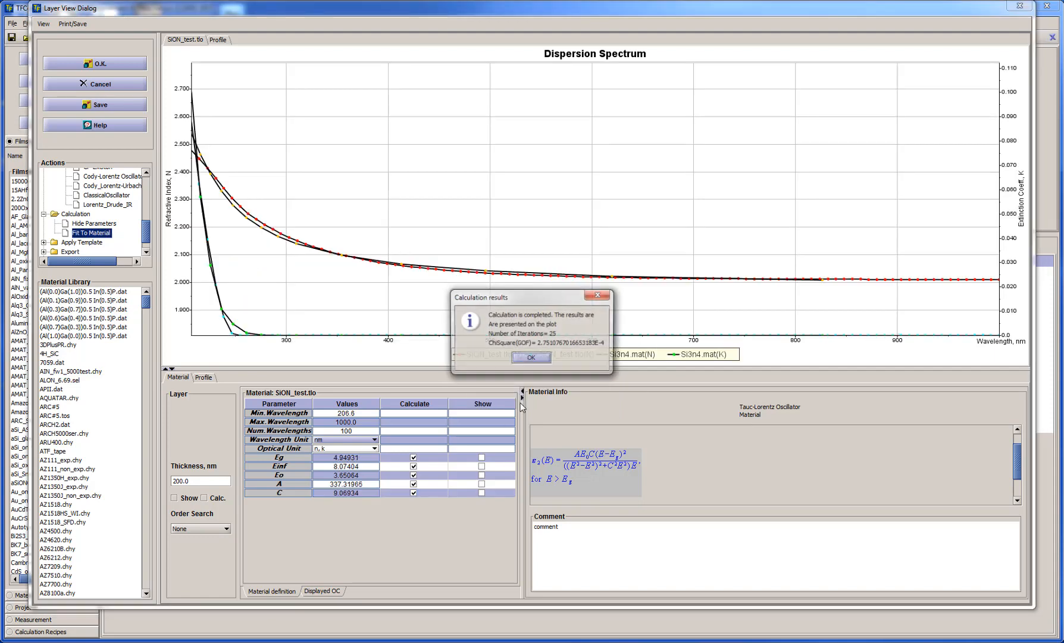
pyautogui.click(541, 361)
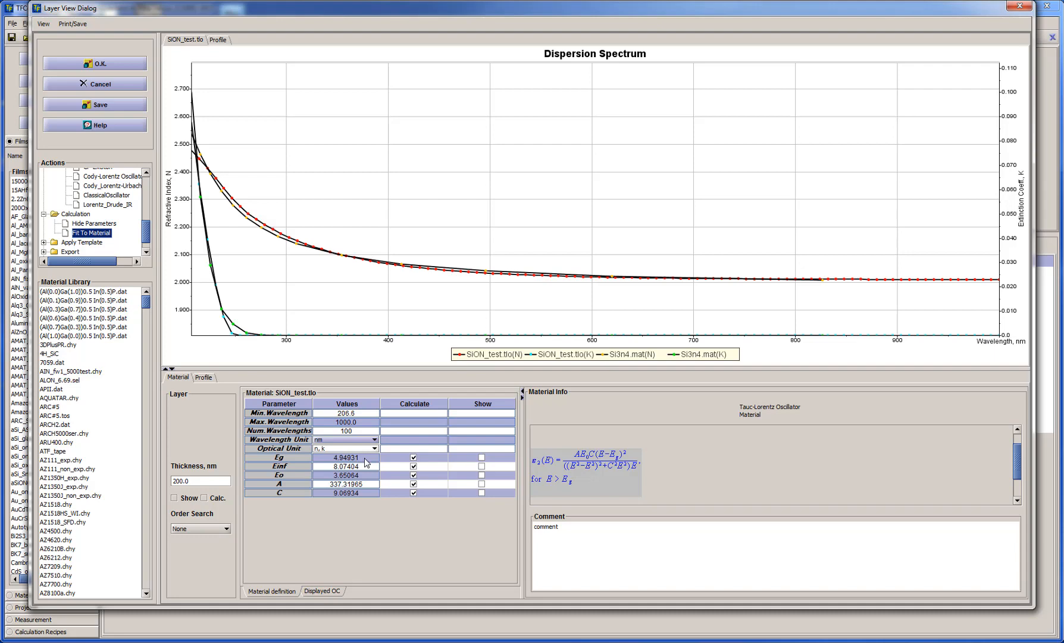
# - Turn off calculation for Eg, Einf, Eo, A and C, and apply the material to the filmstack layer
pyautogui.click(414, 457)
pyautogui.click(414, 466)
pyautogui.click(414, 474)
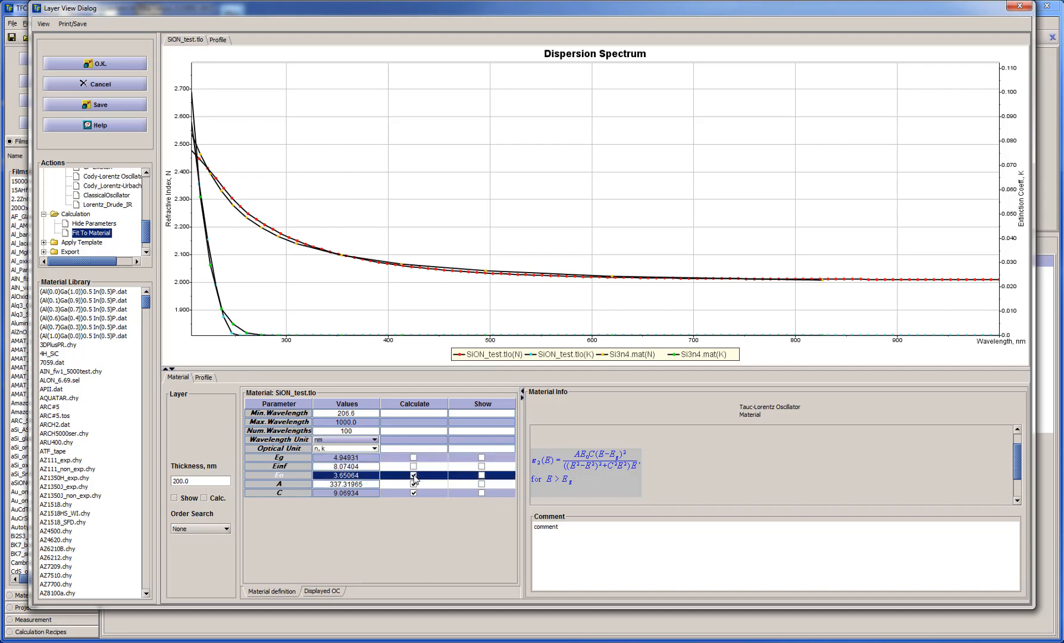
pyautogui.click(413, 484)
pyautogui.click(413, 494)
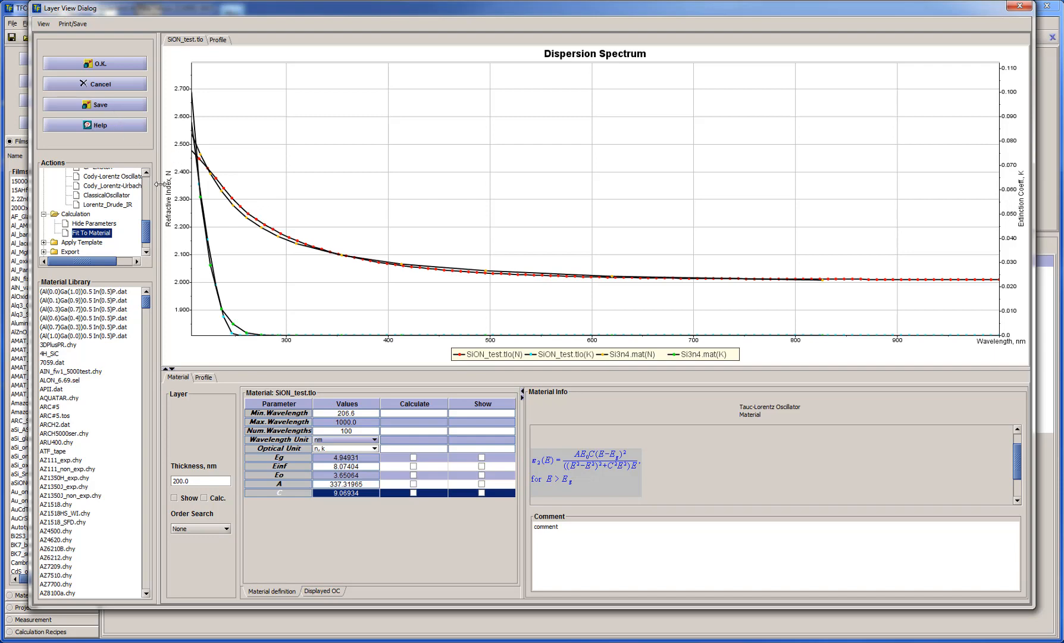
pyautogui.click(94, 62)
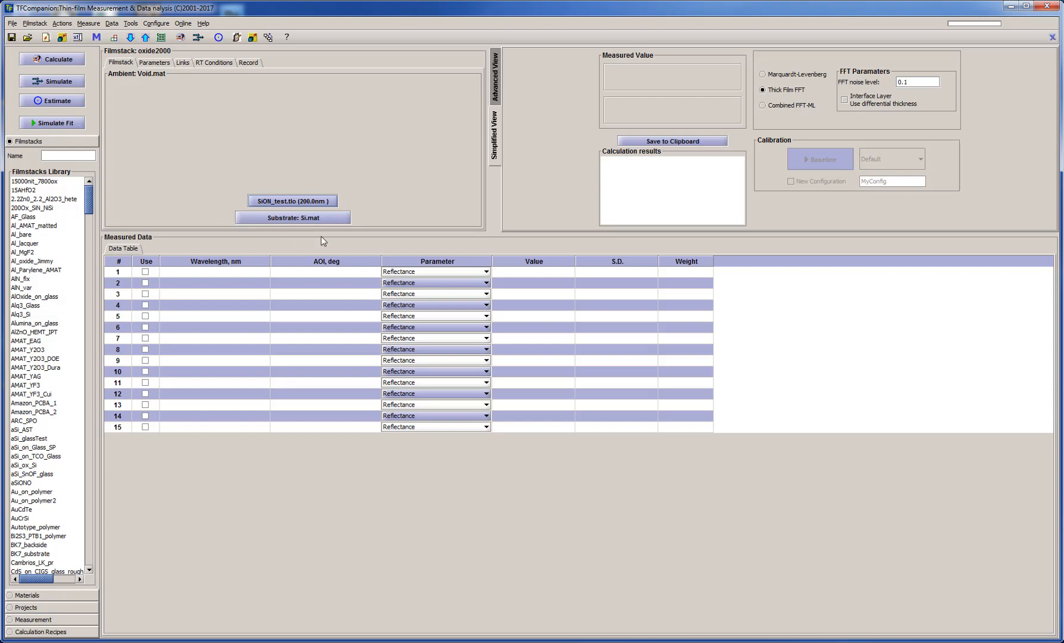
pyautogui.click(38, 24)
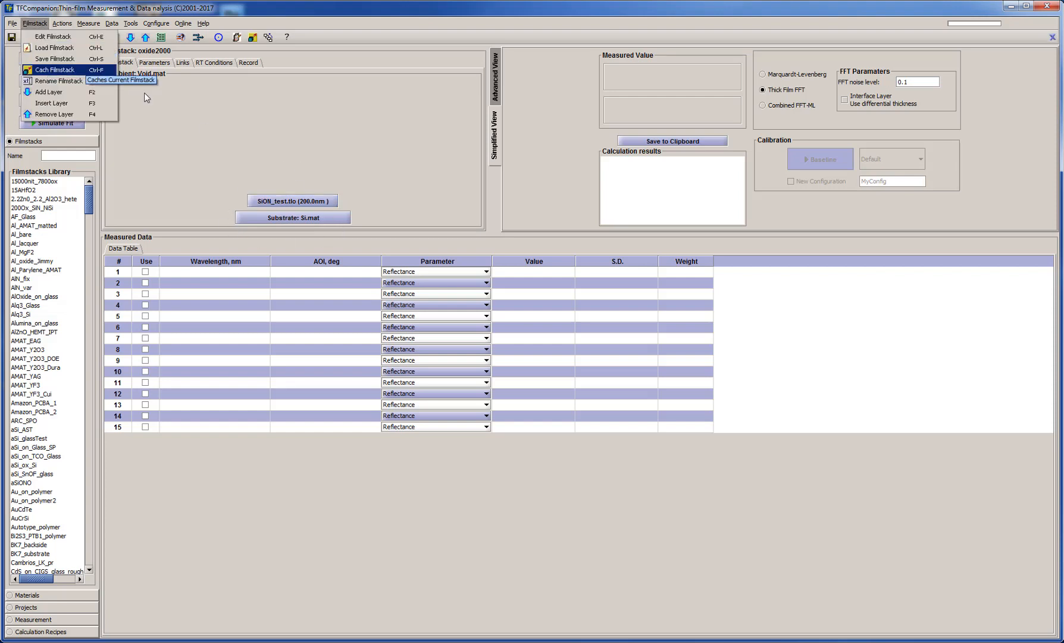
pyautogui.click(227, 130)
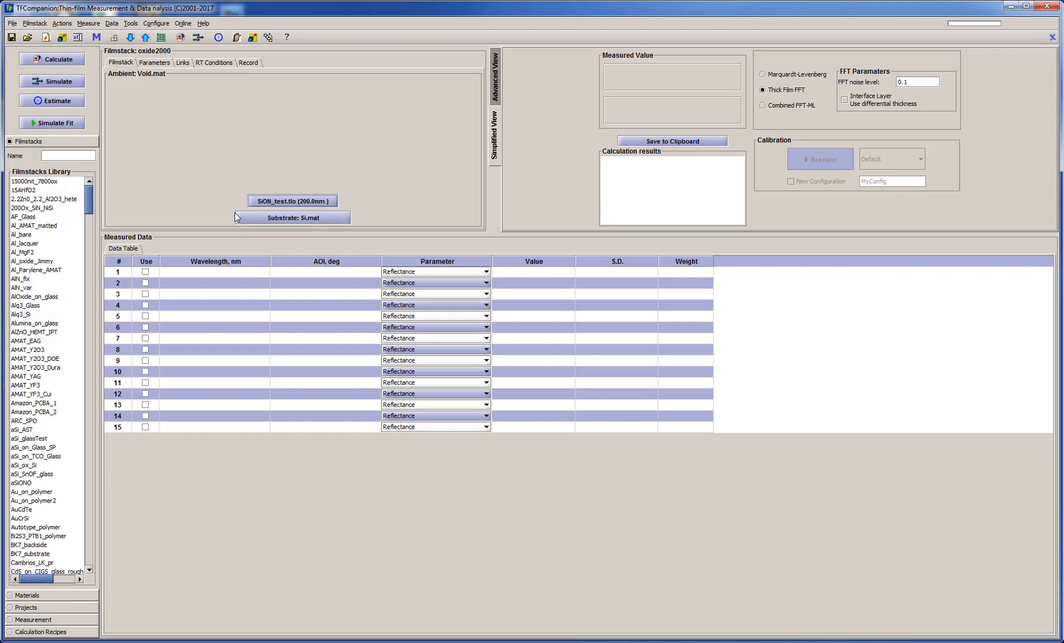
# - Open the library material 3DPlusPR.chy in the Material Editor
pyautogui.click(151, 24)
pyautogui.moveTo(132, 25)
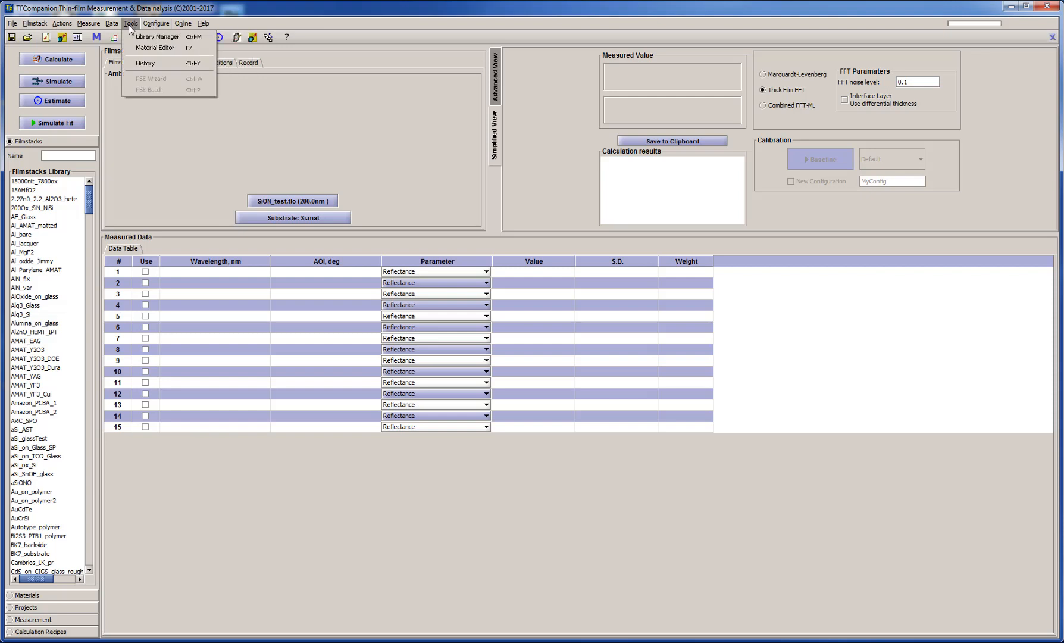
pyautogui.click(146, 52)
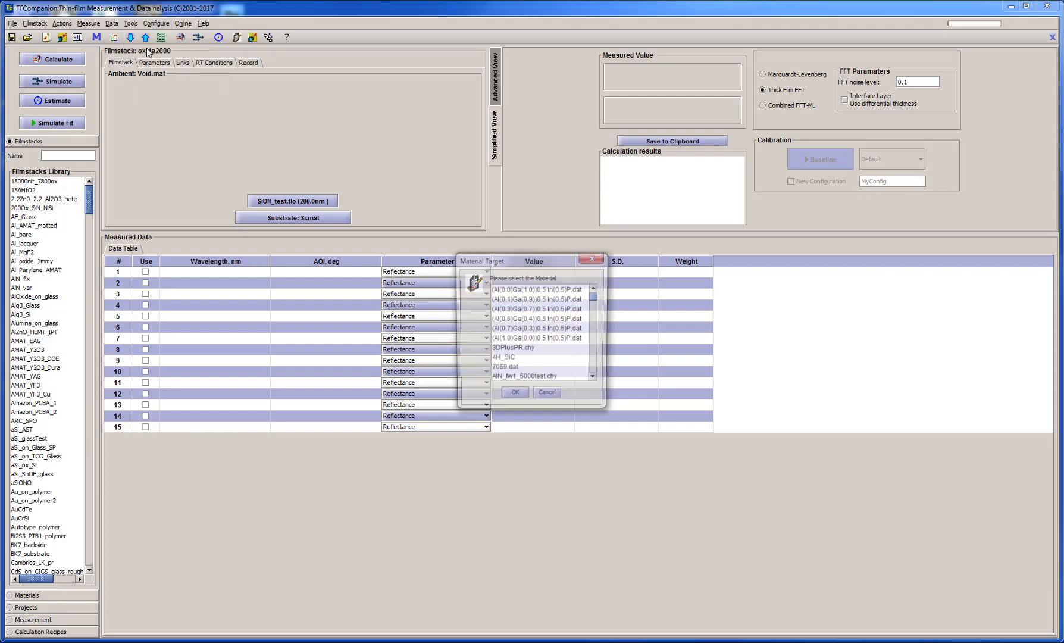
pyautogui.click(512, 349)
pyautogui.click(514, 396)
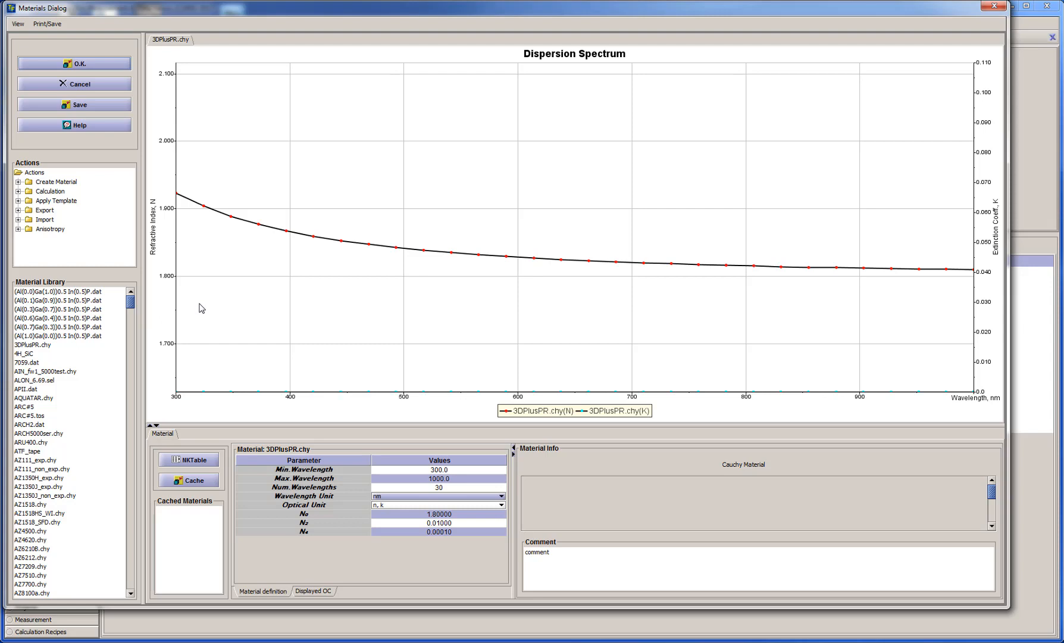
# - Close the 3DPlusPR.chy material without changes and open the filmstack's substrate material Si.mat for editing
pyautogui.click(18, 182)
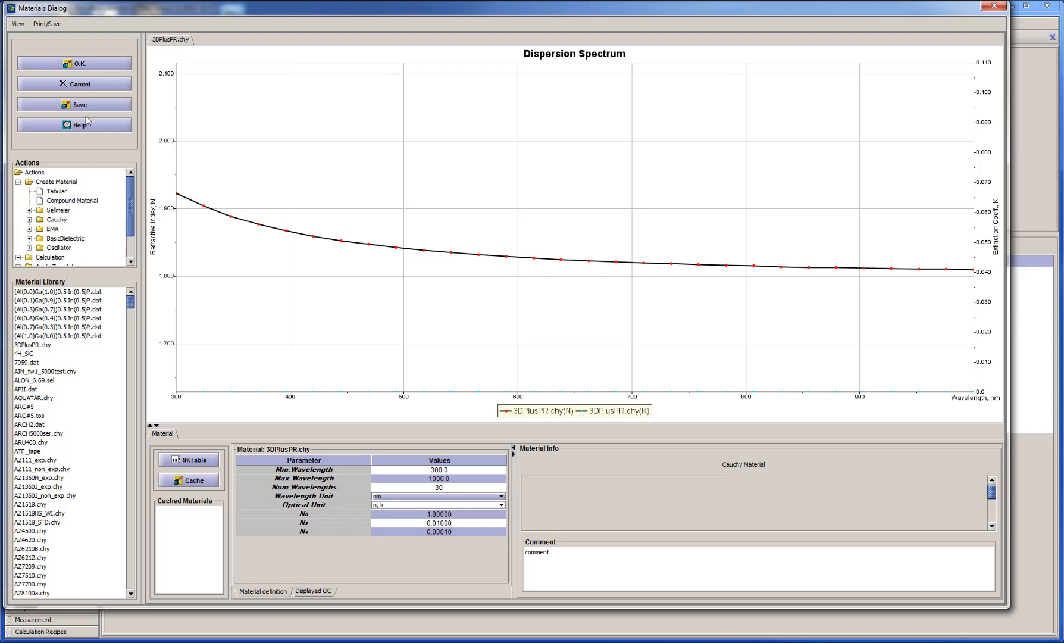
pyautogui.click(87, 87)
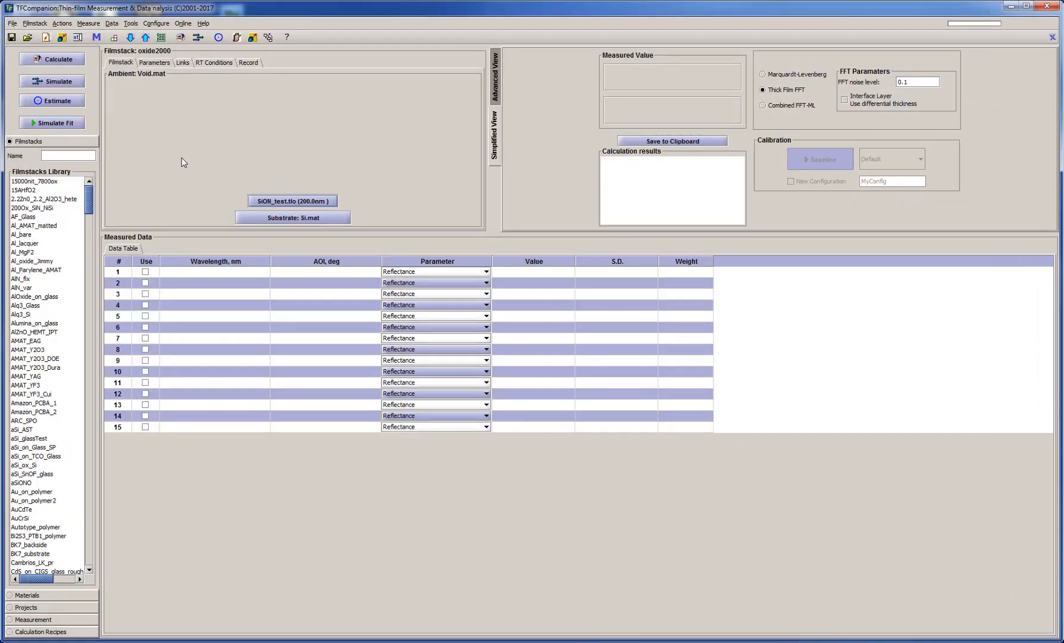
pyautogui.doubleClick(268, 217)
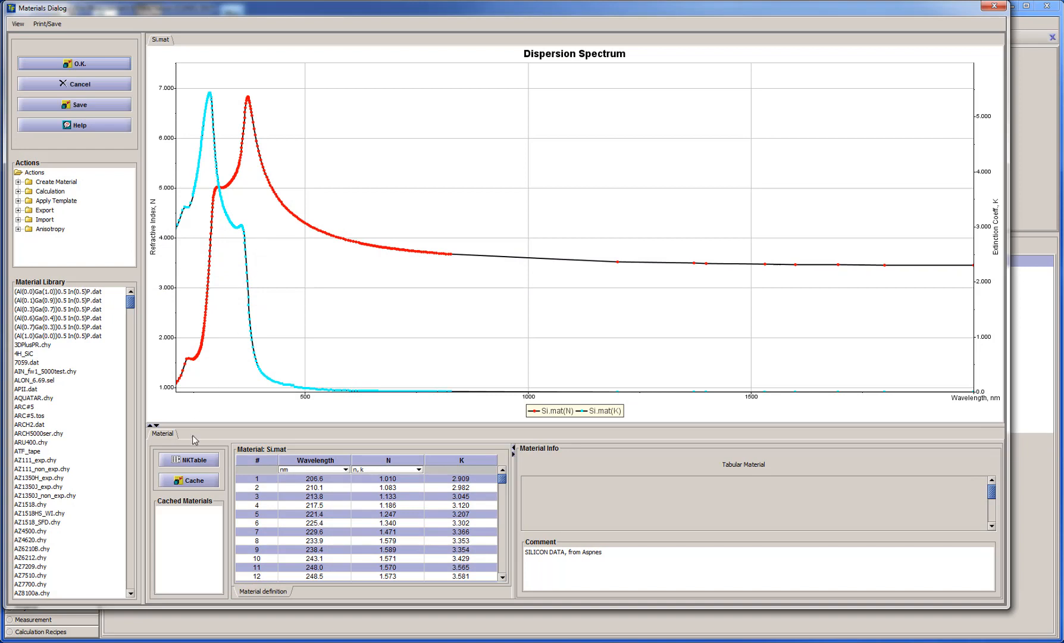
# - Create a new Cauchy material named PolymerTest
pyautogui.click(19, 181)
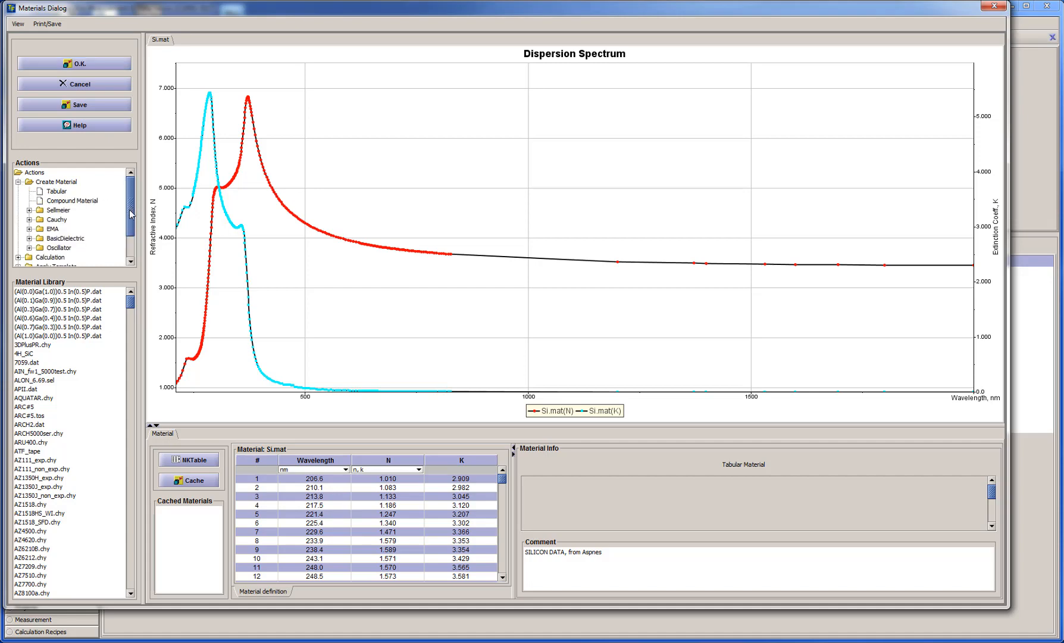
pyautogui.scroll(-1, 132, 212)
pyautogui.click(29, 203)
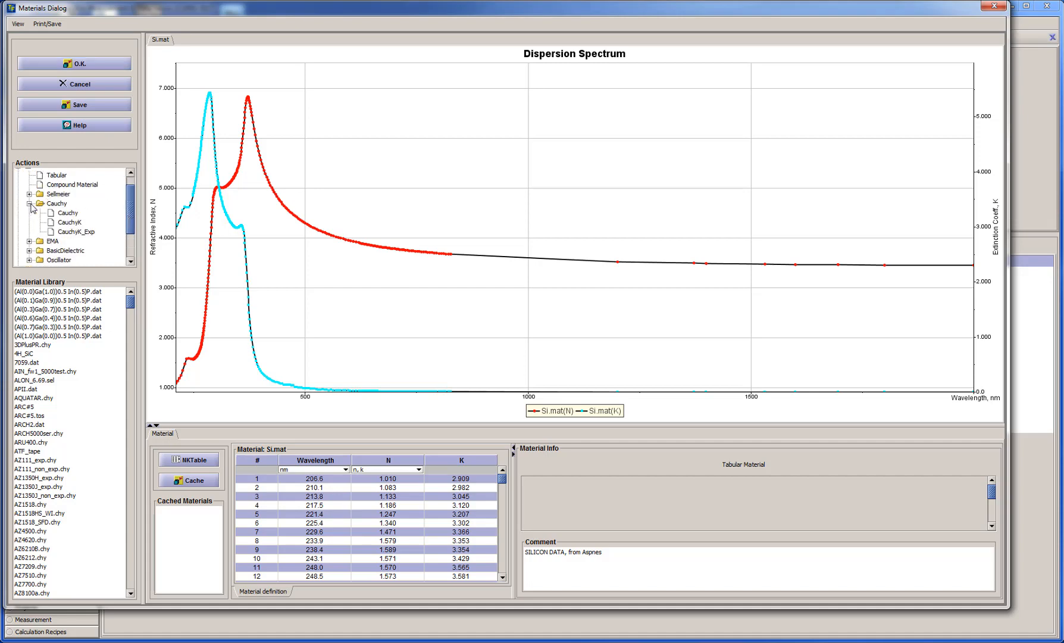
pyautogui.doubleClick(65, 213)
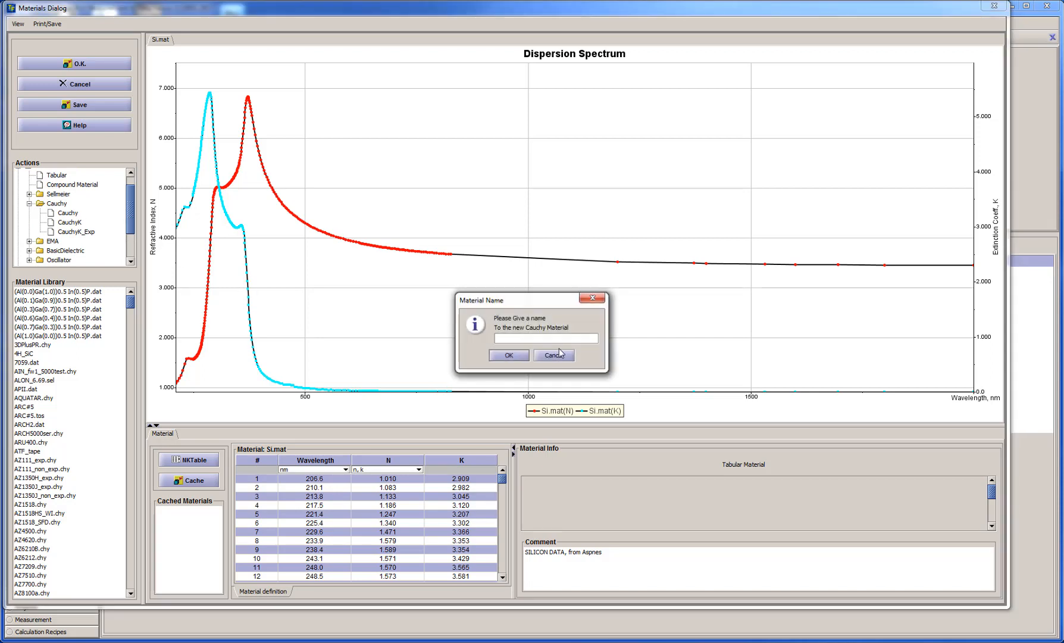
pyautogui.write('PolymerTest')
pyautogui.click(517, 355)
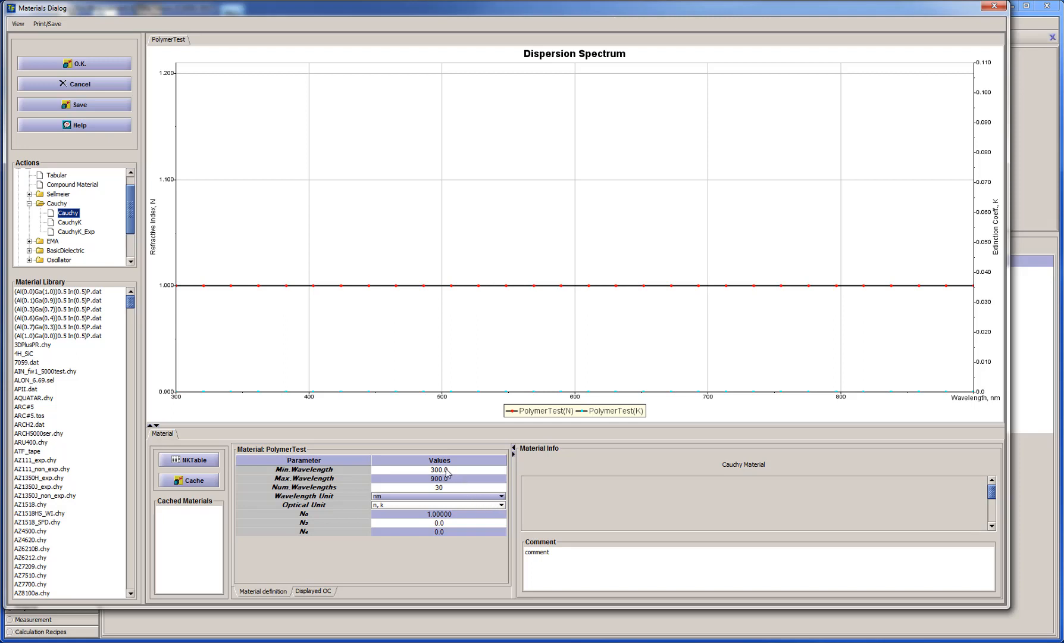
# - Set the N0 coefficient of PolymerTest to 1.6
pyautogui.click(438, 514)
pyautogui.click(438, 515)
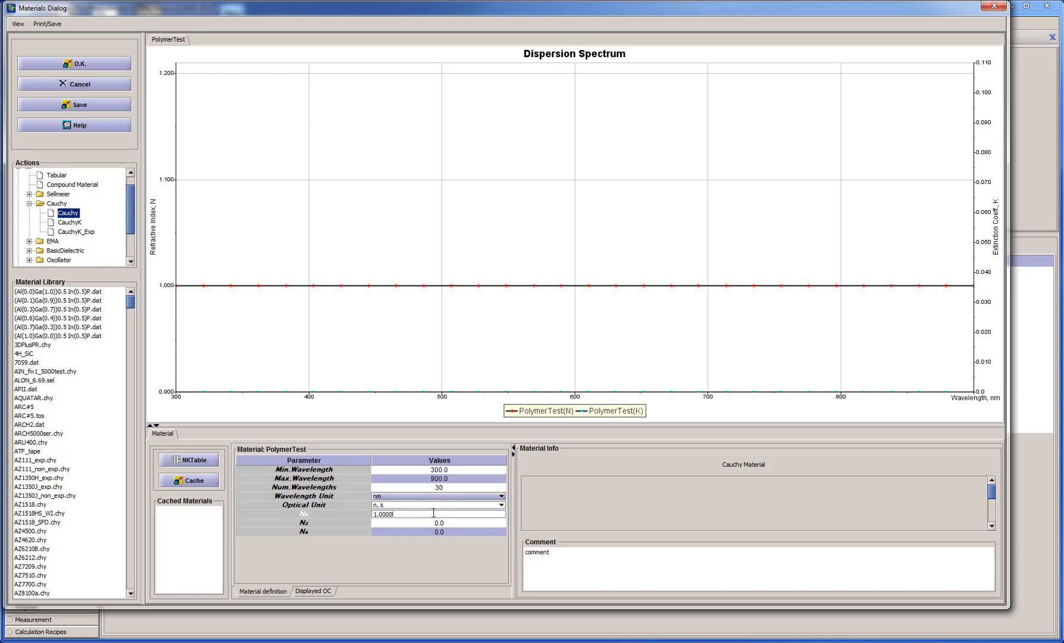
pyautogui.press('BackSpace')
pyautogui.press('BackSpace')
pyautogui.press('BackSpace')
pyautogui.write('5')
pyautogui.press('Return')
# - Set the N2 coefficient of PolymerTest to 0.01 and N4 to 0.001
pyautogui.click(458, 523)
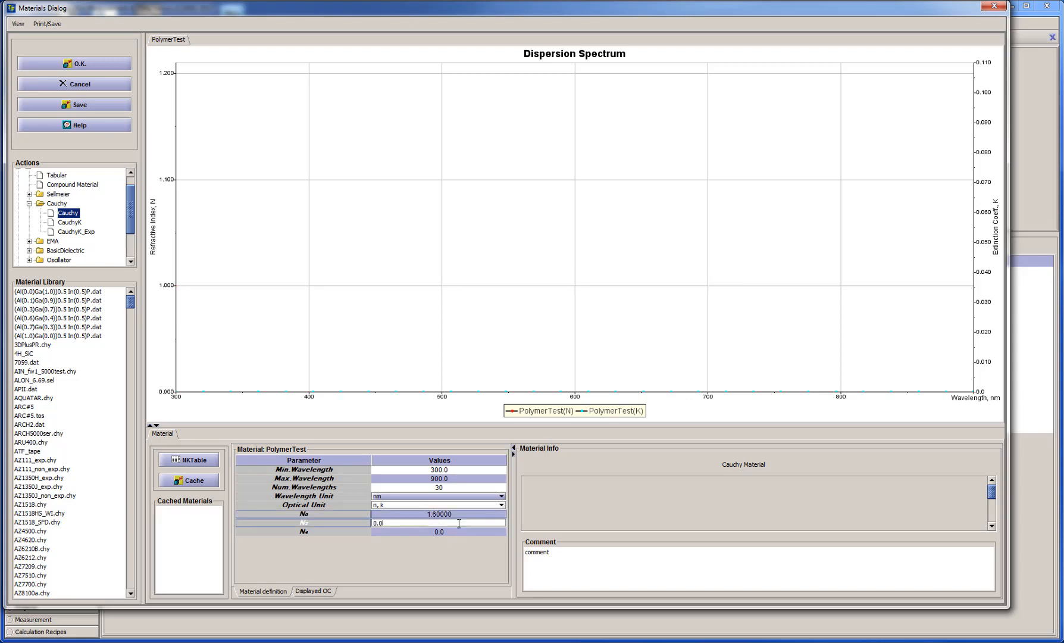
pyautogui.write('1')
pyautogui.press('Return')
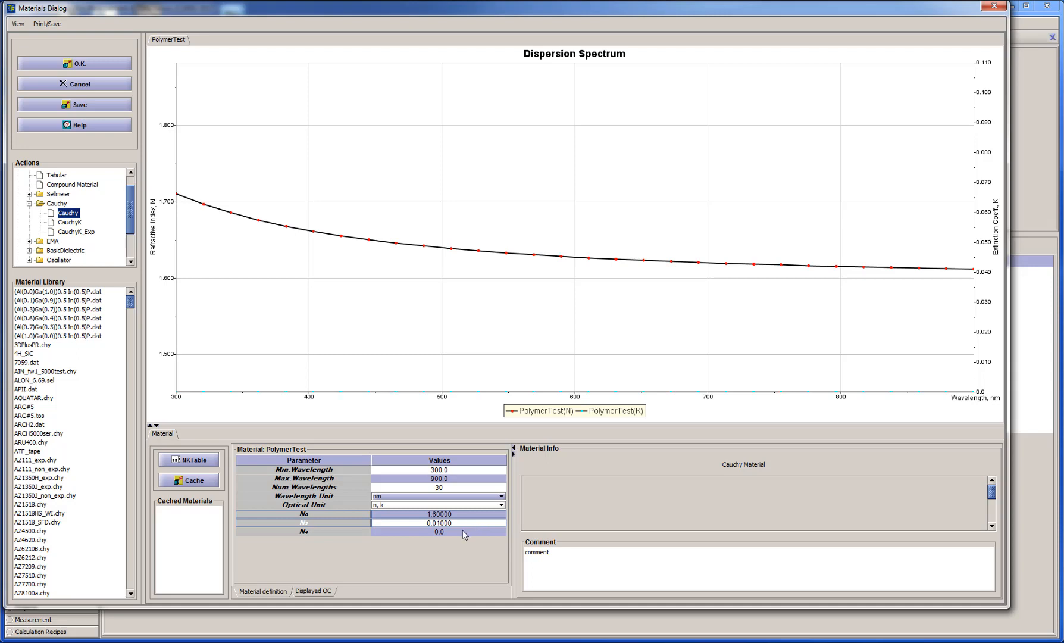
pyautogui.doubleClick(451, 532)
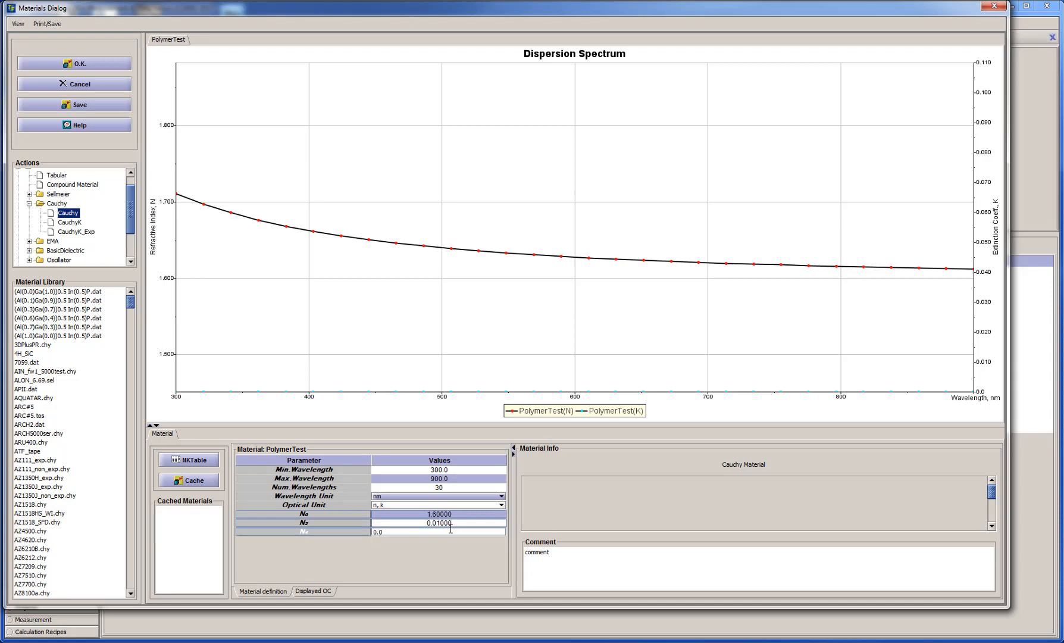
pyautogui.write('0100')
pyautogui.press('Return')
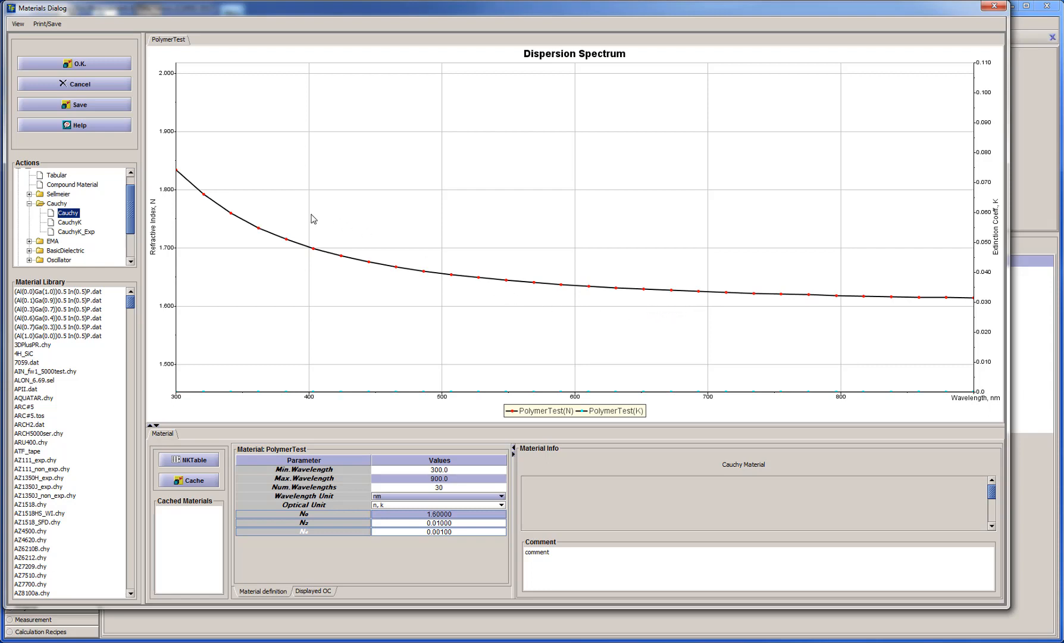
# - Save the material as PolymerTest_1 and apply it to the filmstack's substrate
pyautogui.click(66, 106)
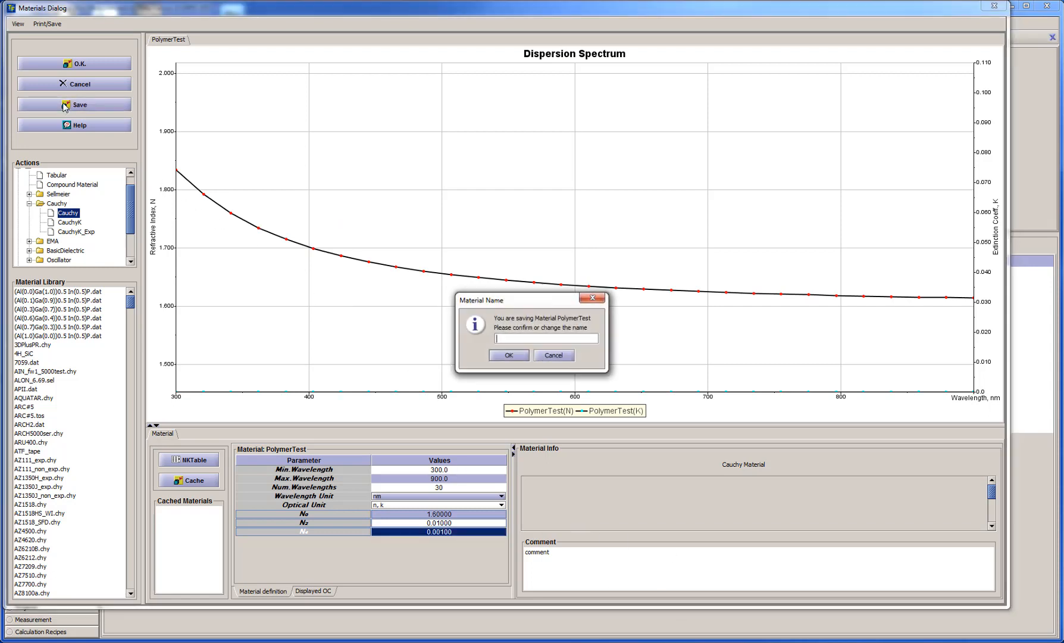
pyautogui.click(536, 336)
pyautogui.write('PolymerTest_1')
pyautogui.click(509, 356)
pyautogui.click(535, 357)
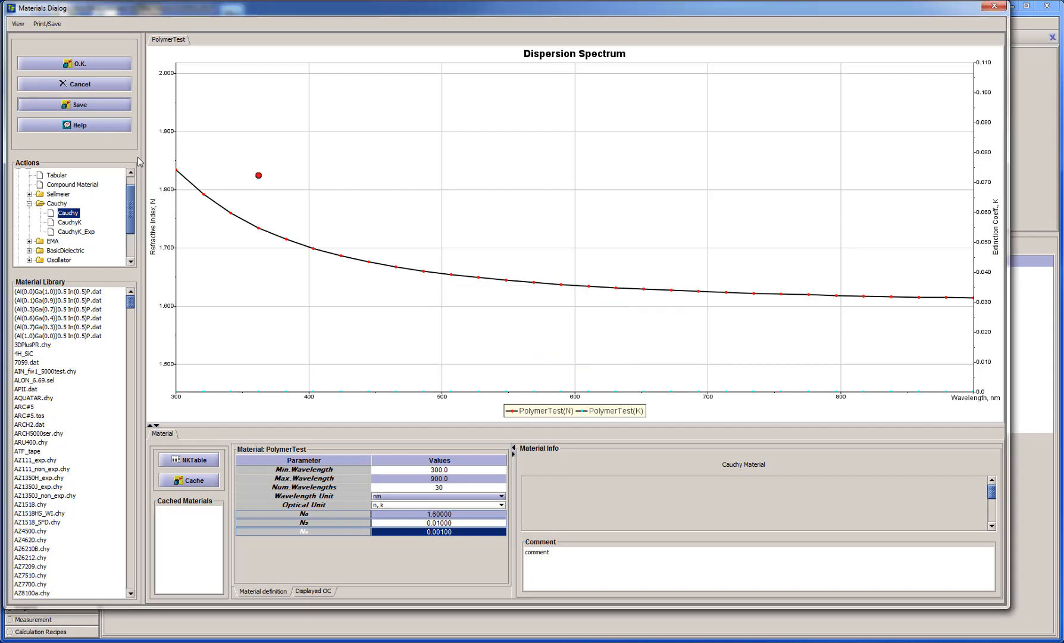
pyautogui.click(57, 61)
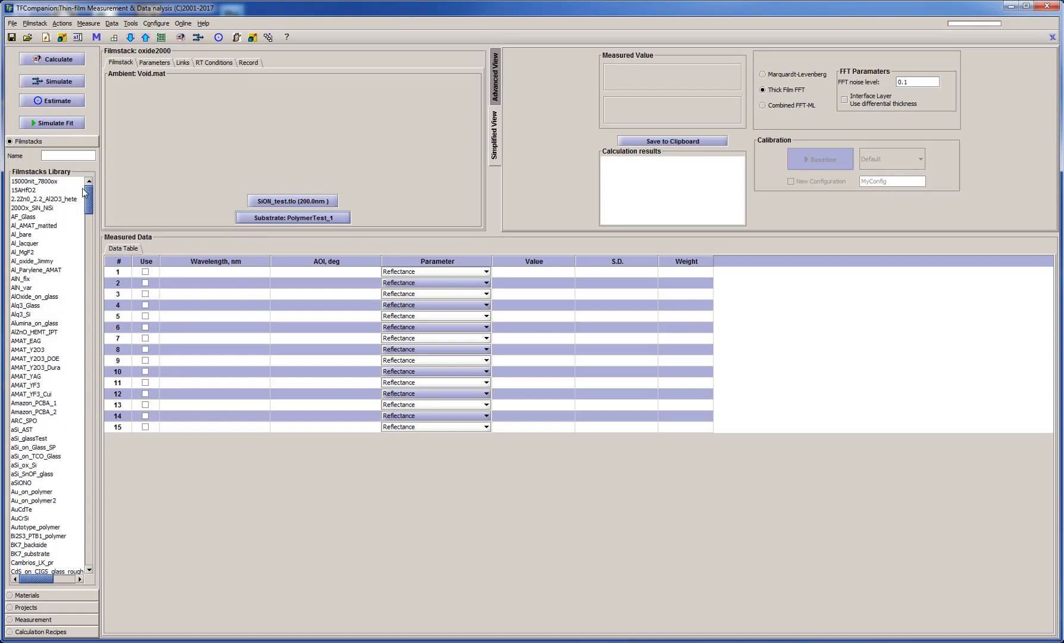
# - Search the materials library for "Poly" and refresh the library list
pyautogui.scroll(-6, 83, 190)
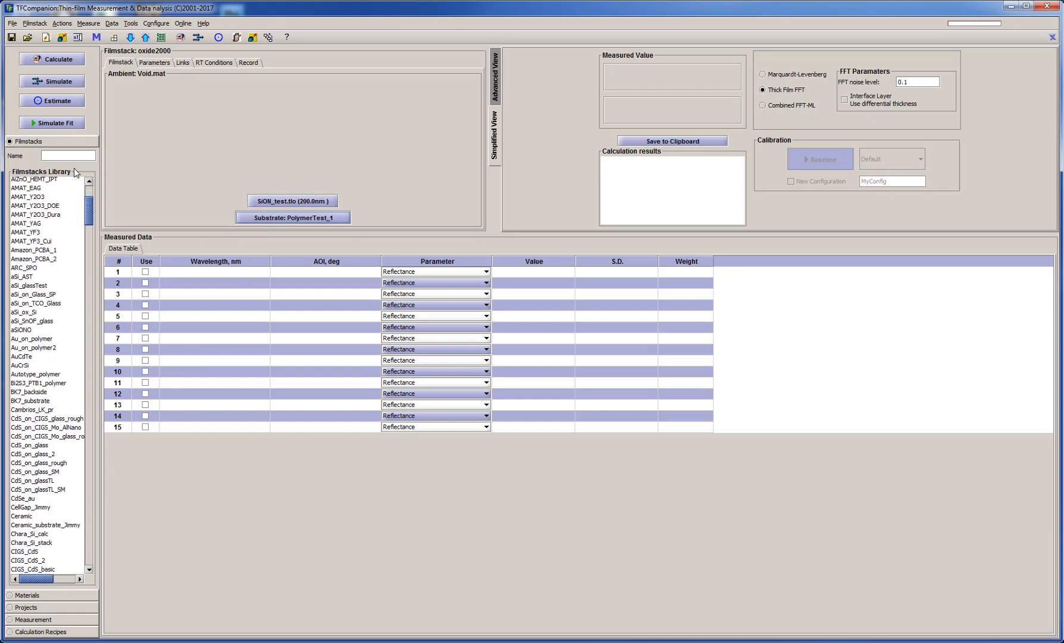
pyautogui.click(68, 156)
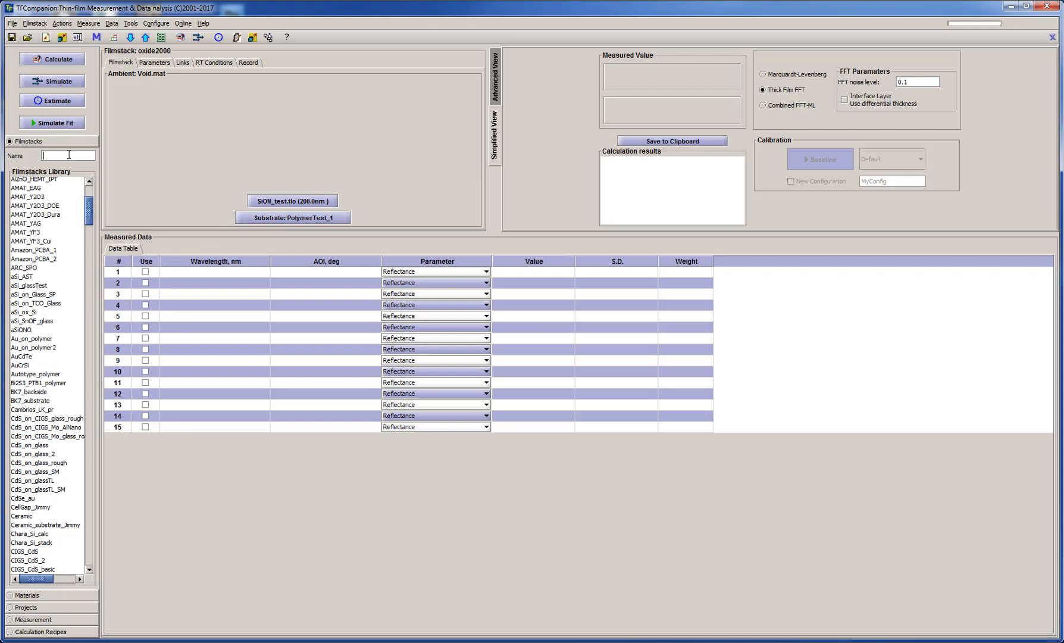
pyautogui.click(17, 596)
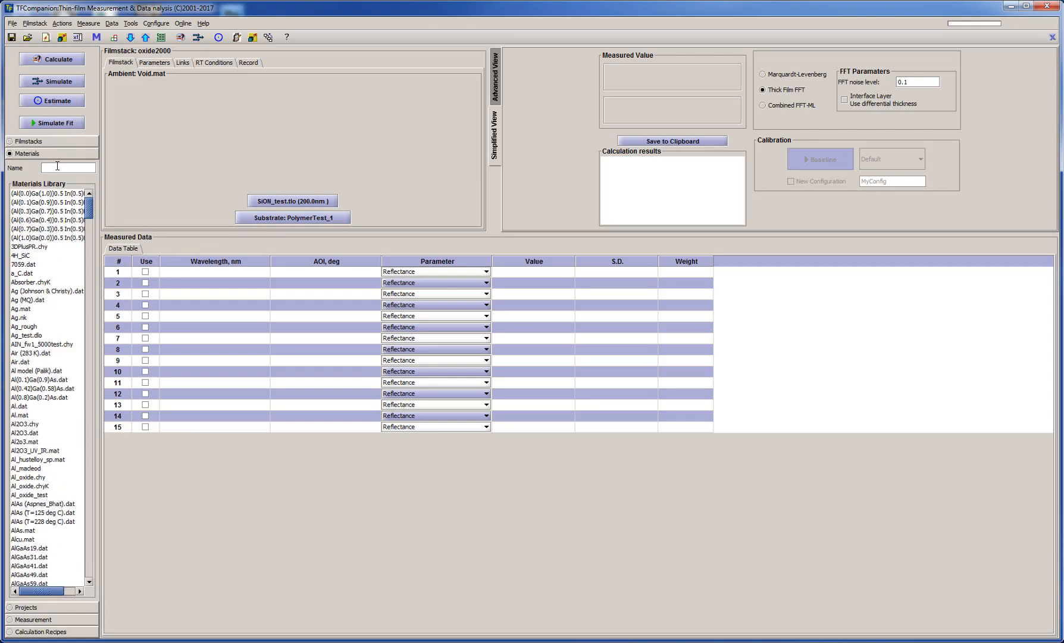
pyautogui.write('Poly')
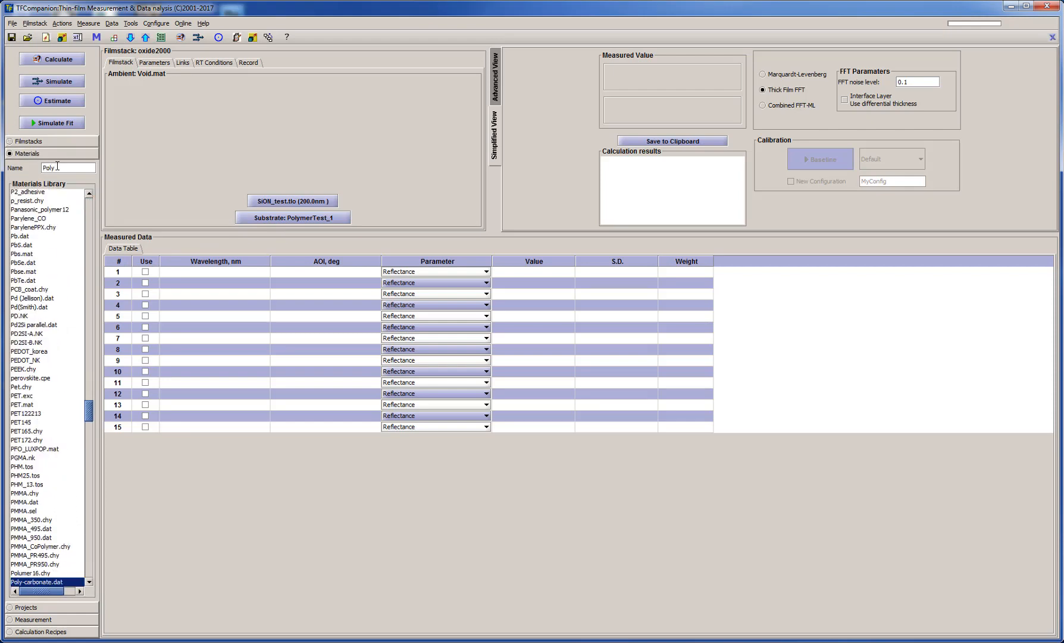
pyautogui.scroll(-2, 33, 358)
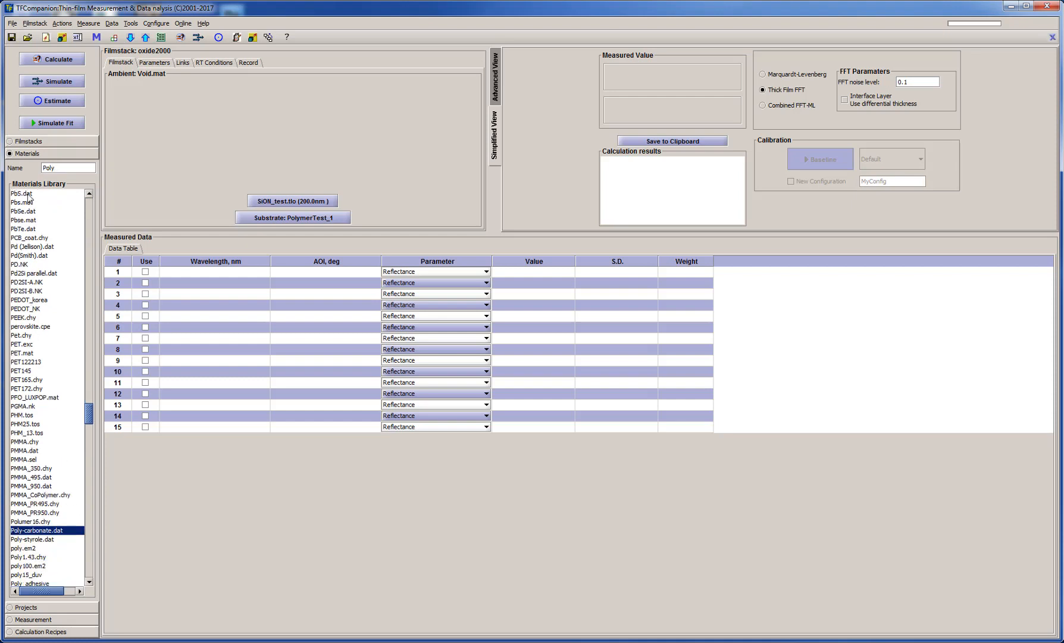
pyautogui.scroll(-2, 52, 519)
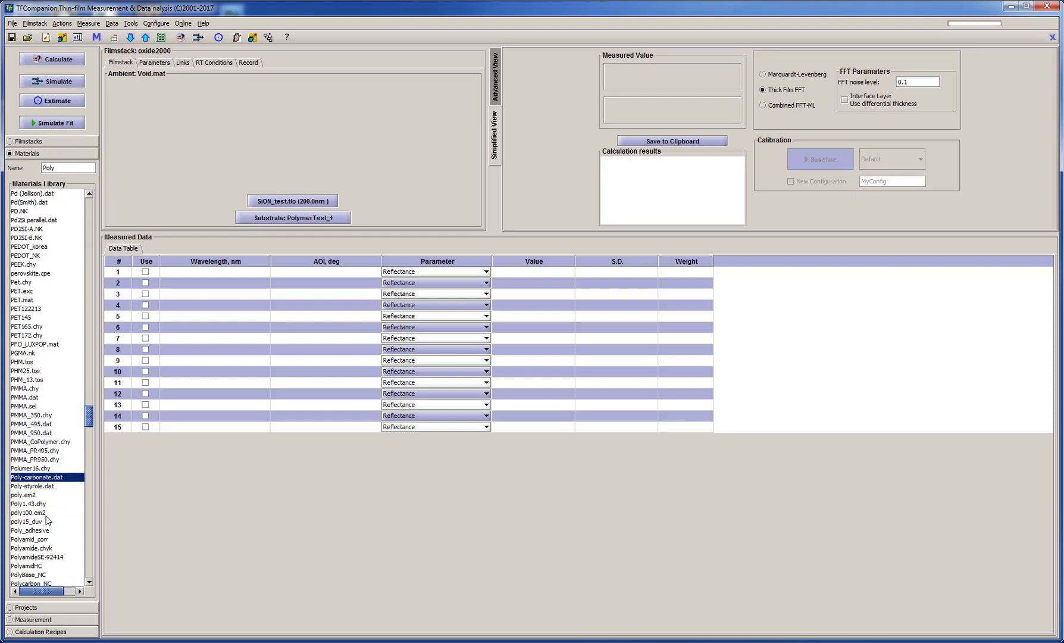
pyautogui.rightClick(34, 478)
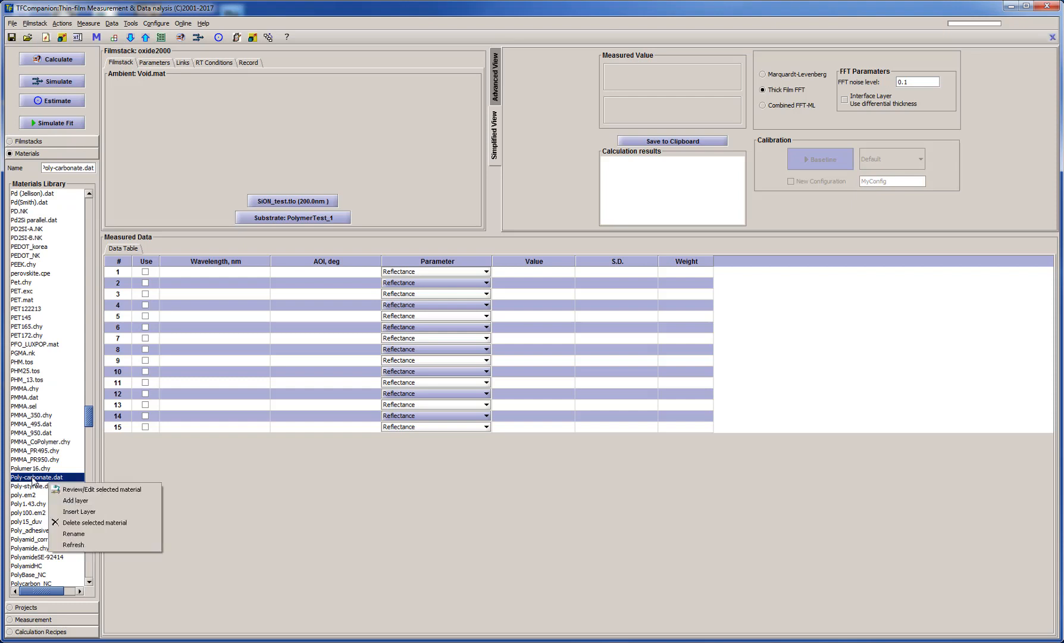
pyautogui.click(82, 545)
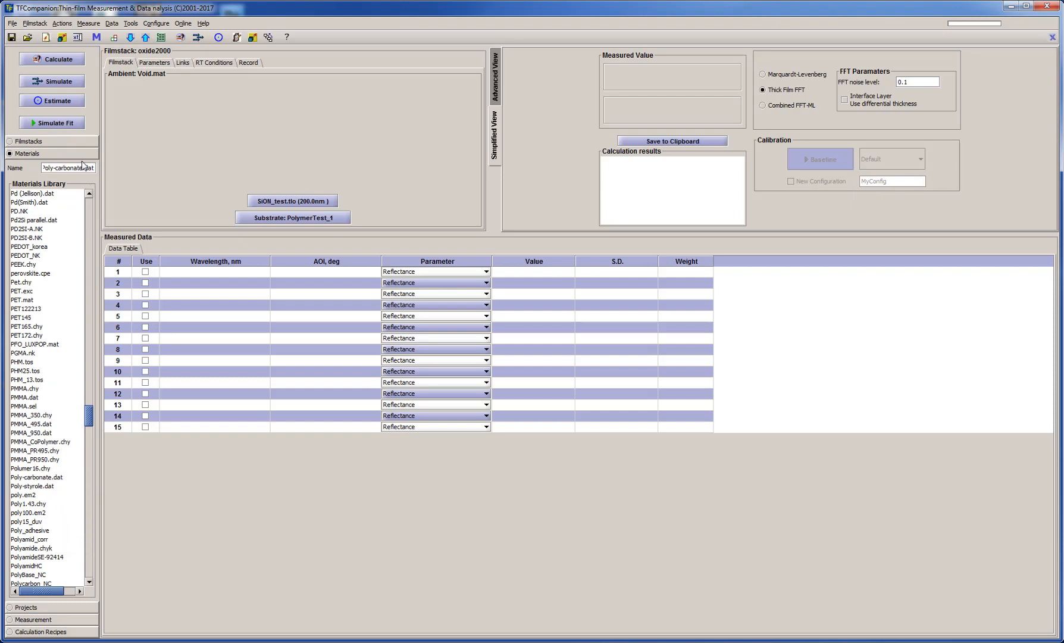
# - Replace the materials library search text with "PolymerT" to locate the saved PolymerTest_1 material
pyautogui.press('BackSpace')
pyautogui.press('BackSpace')
pyautogui.press('BackSpace')
pyautogui.press('BackSpace')
pyautogui.press('BackSpace')
pyautogui.press('BackSpace')
pyautogui.press('BackSpace')
pyautogui.press('BackSpace')
pyautogui.press('BackSpace')
pyautogui.press('BackSpace')
pyautogui.press('BackSpace')
pyautogui.press('BackSpace')
pyautogui.press('BackSpace')
pyautogui.press('BackSpace')
pyautogui.press('BackSpace')
pyautogui.press('BackSpace')
pyautogui.press('BackSpace')
pyautogui.press('BackSpace')
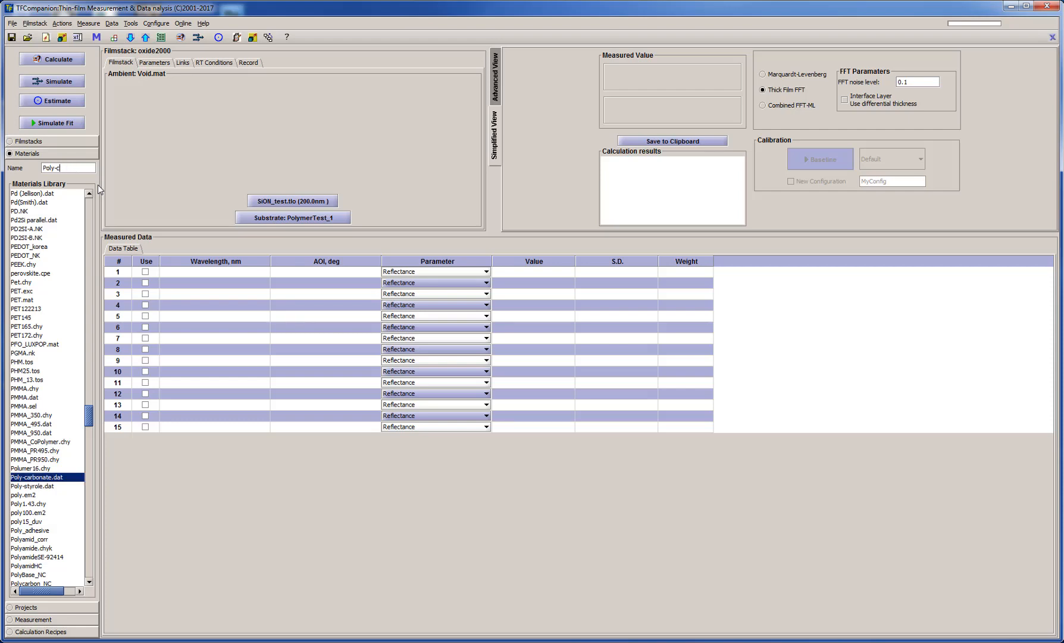
pyautogui.write('Polym')
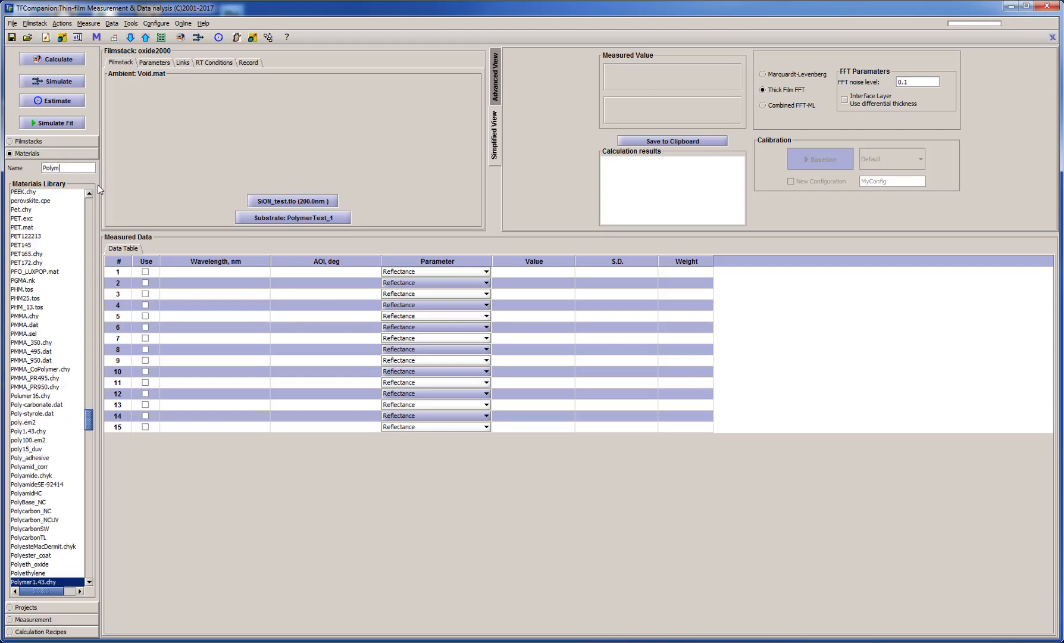
pyautogui.write('erT')
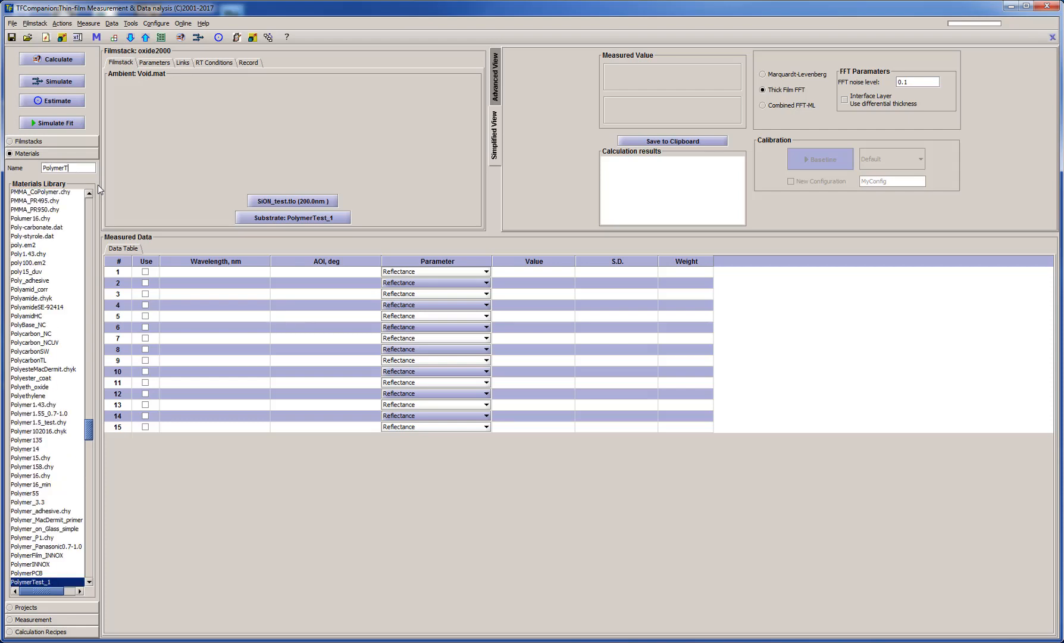
# - Open PolymerTest_1 from the materials library to review its Cauchy coefficients, and close it without changes
pyautogui.rightClick(46, 581)
pyautogui.click(78, 592)
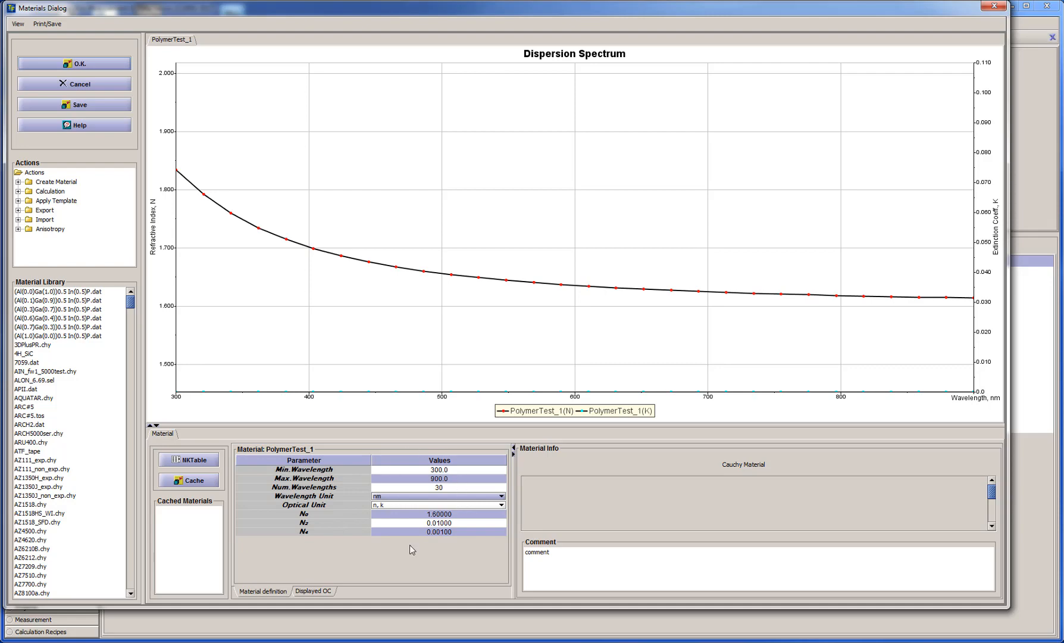
pyautogui.click(79, 85)
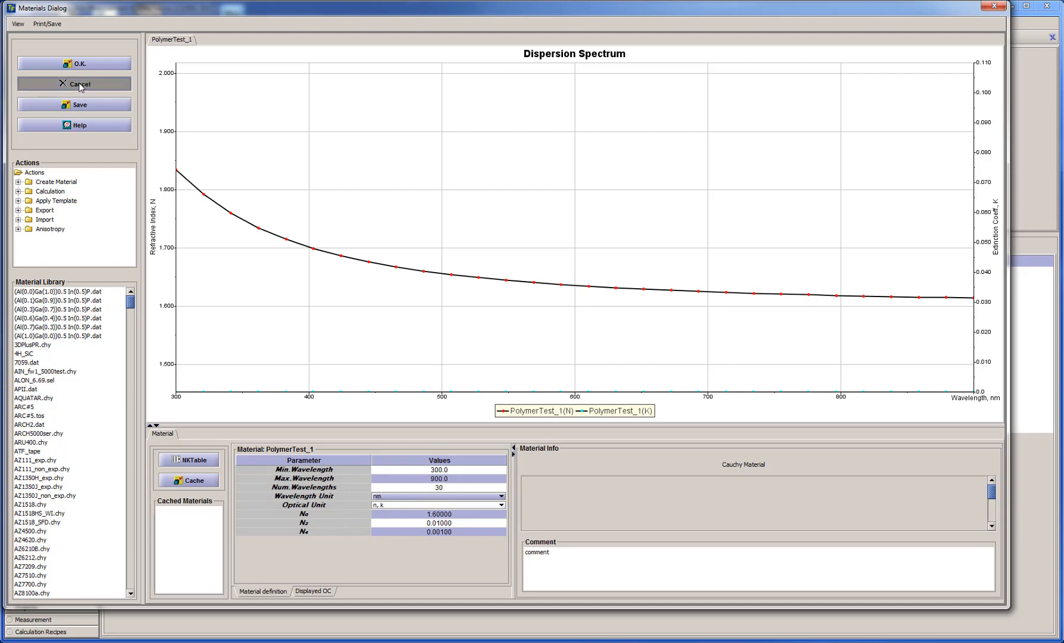